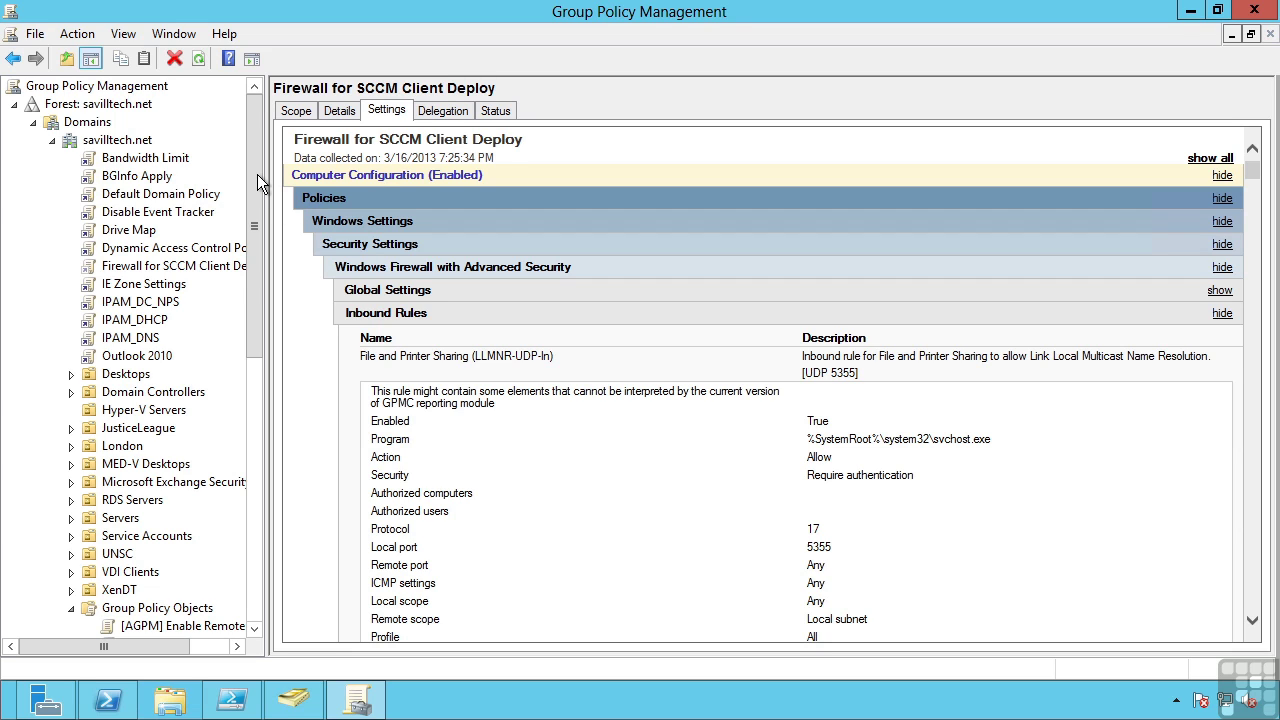
right_click(116, 143)
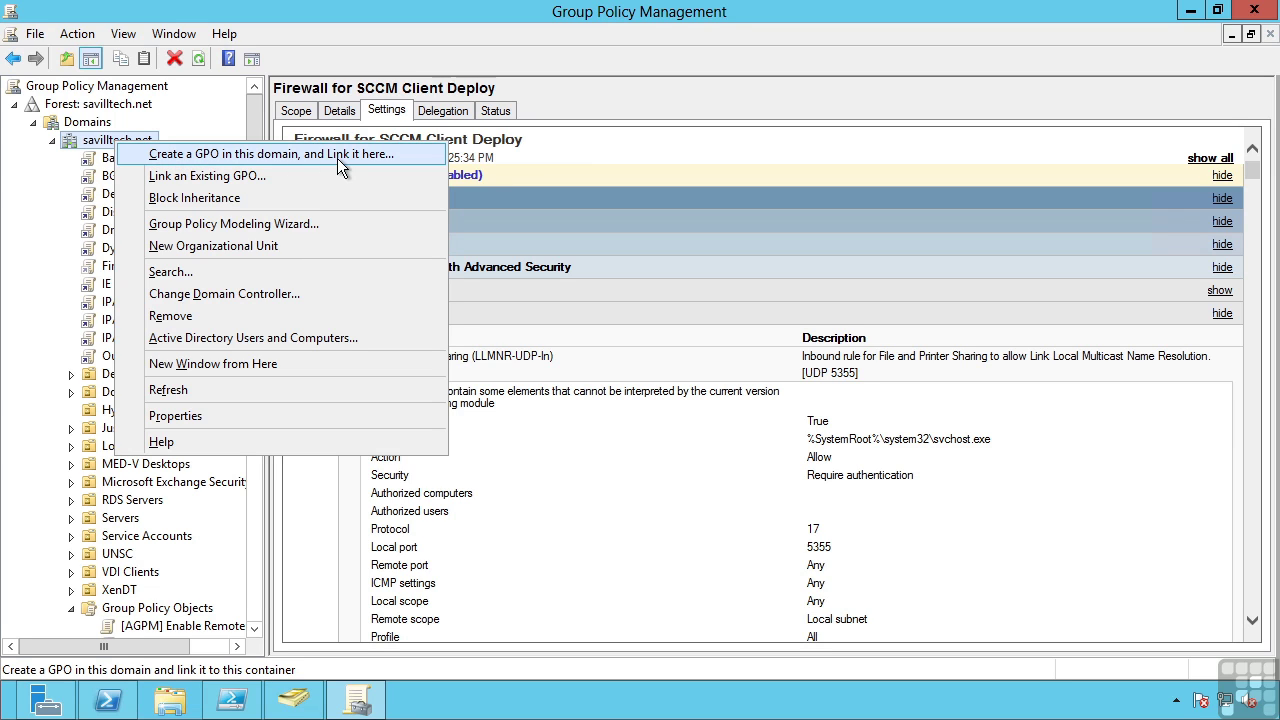
click(266, 132)
right_click(135, 392)
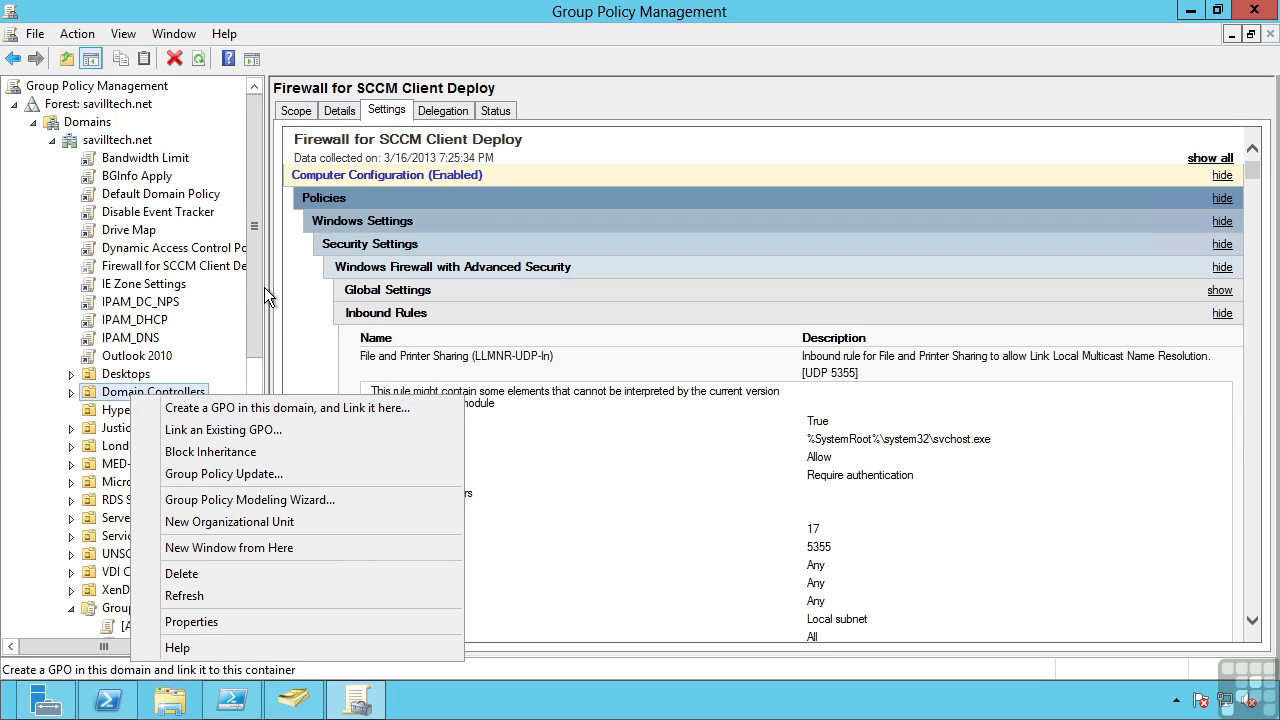
Show the scope of the AppControl policy under Group Policy Objects
drag(253, 278, 253, 379)
click(175, 447)
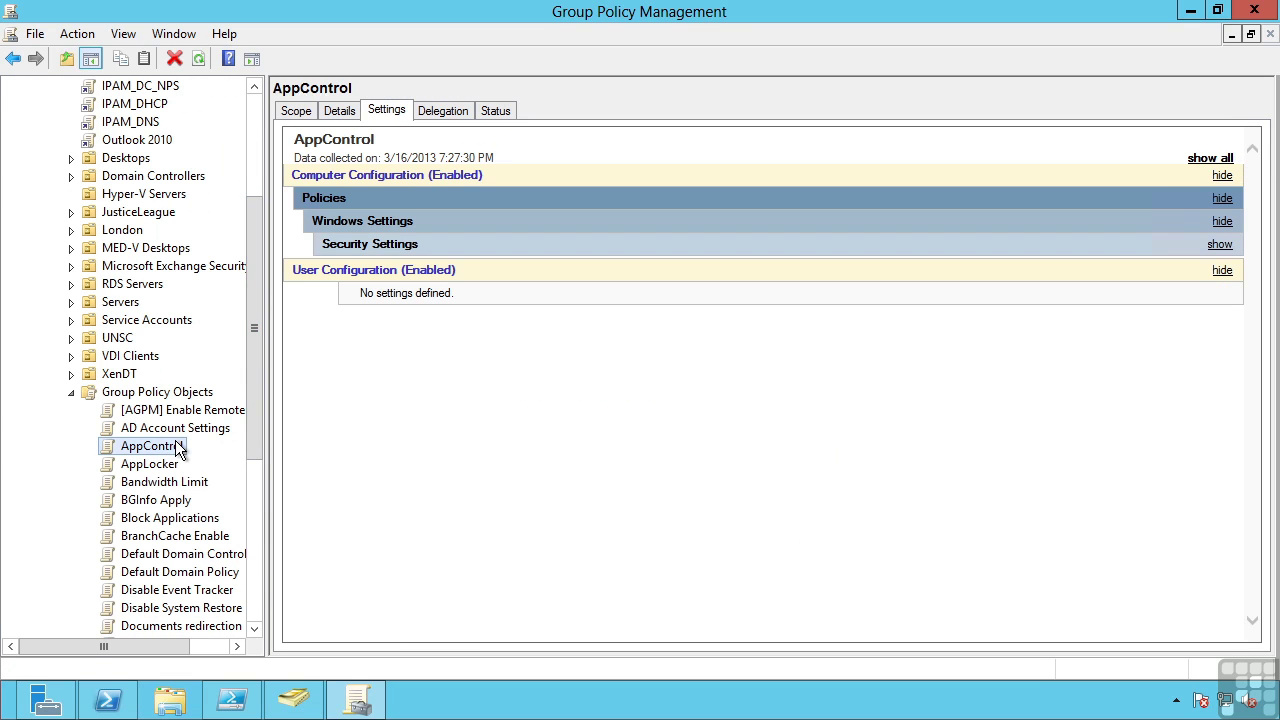
click(296, 110)
Browse the existing GPOs that can be linked to the JusticeLeague OU without linking any
drag(252, 266, 253, 395)
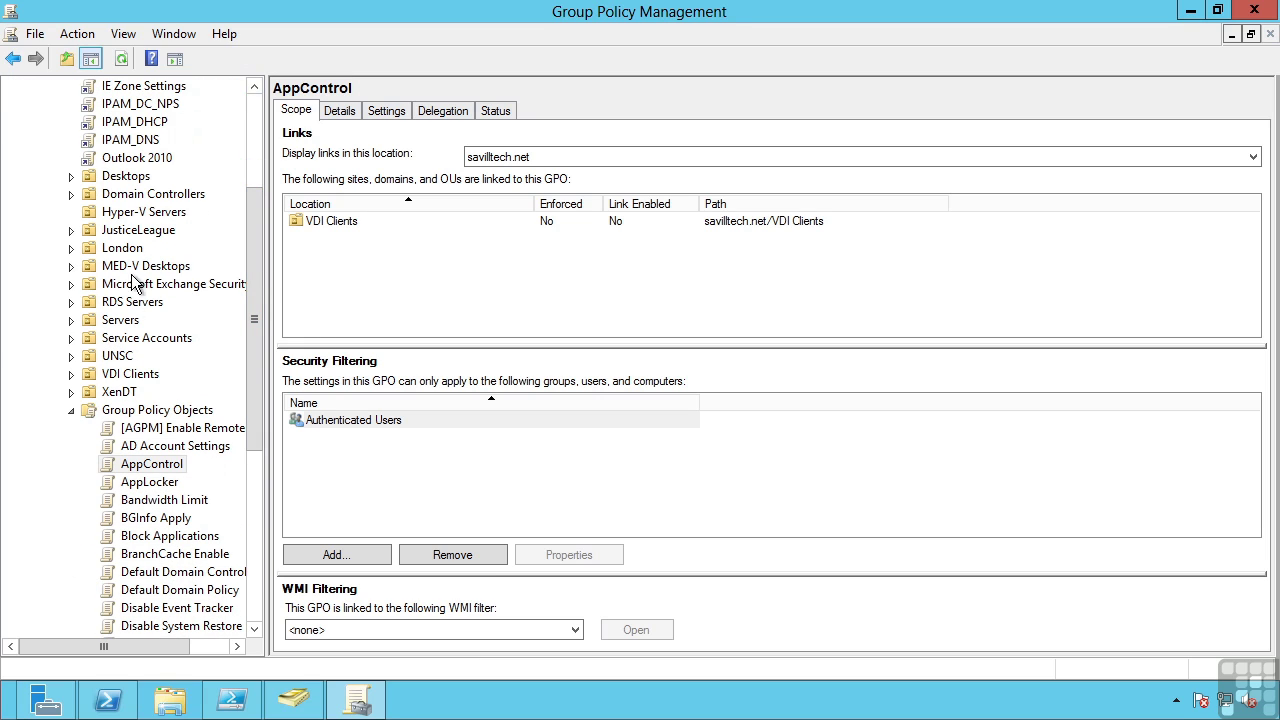
right_click(130, 231)
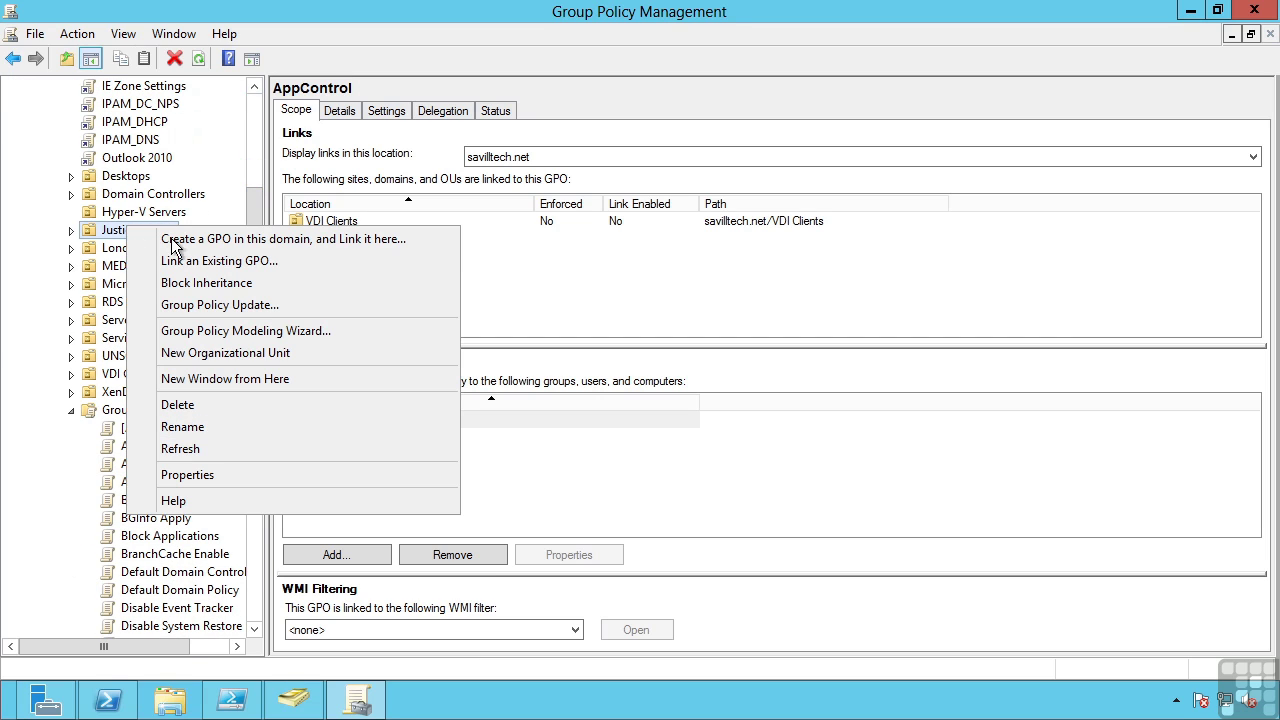
click(277, 262)
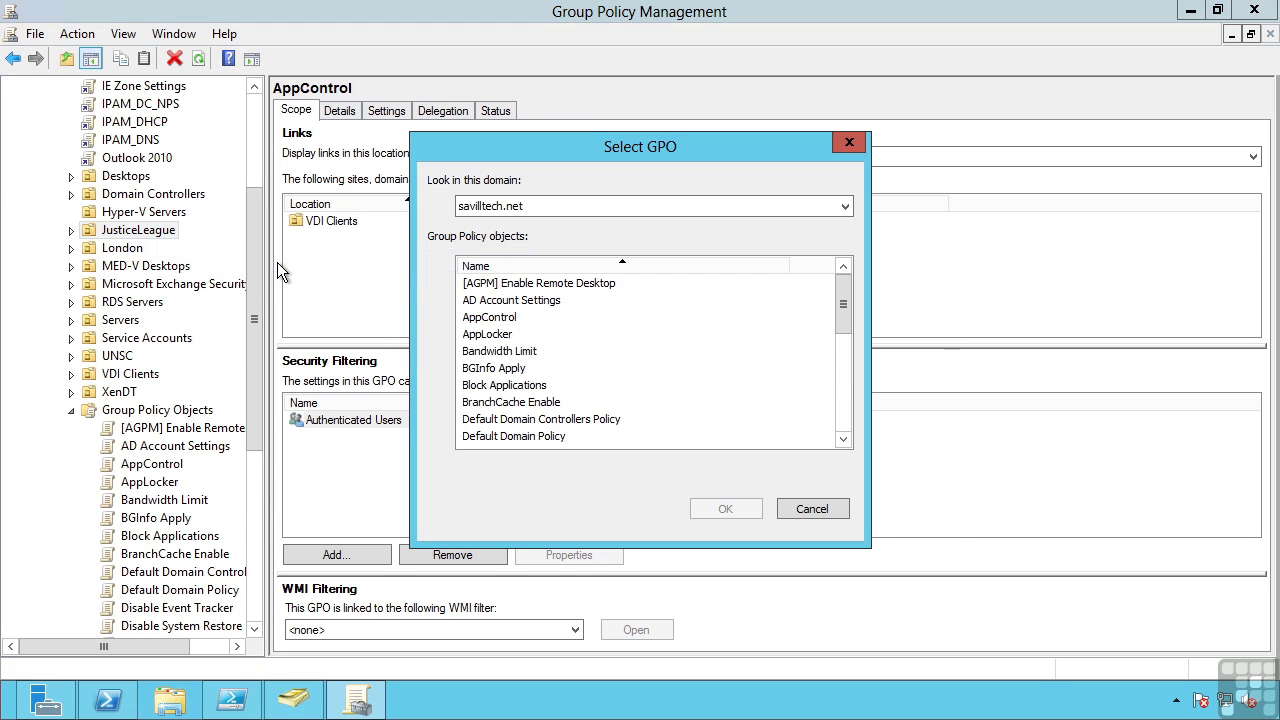
drag(844, 290, 850, 373)
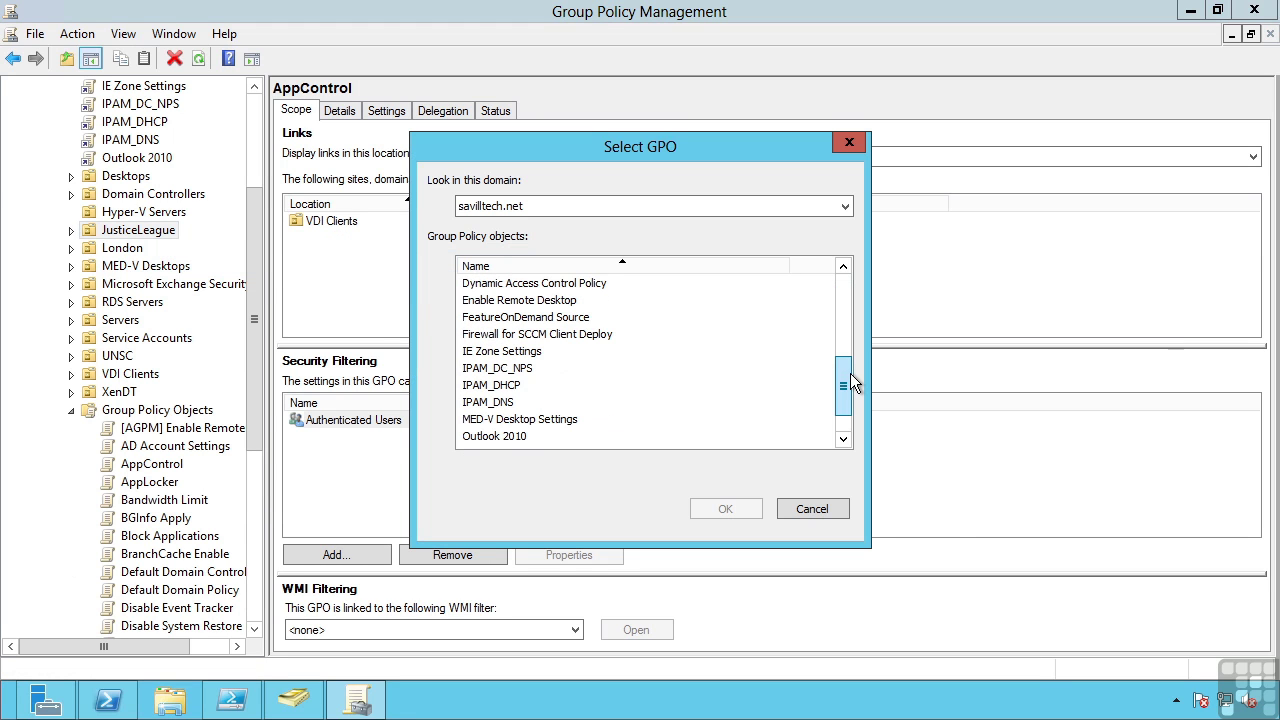
click(810, 510)
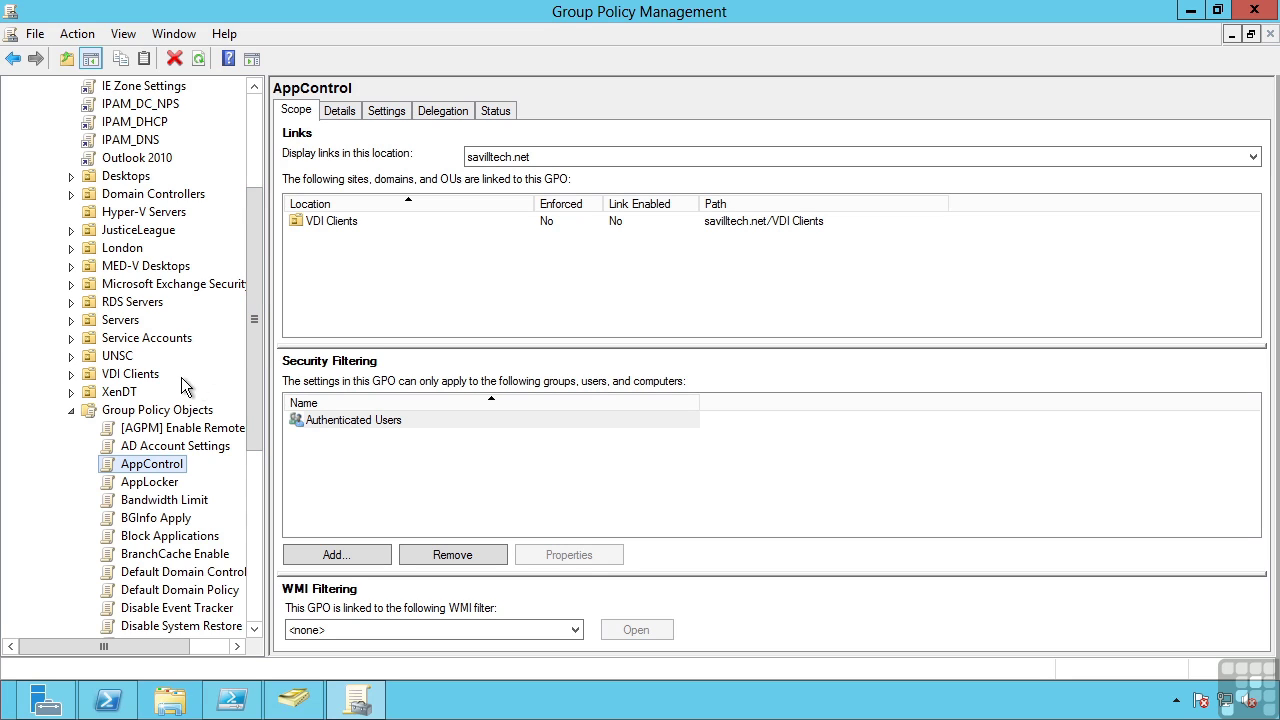
Show the scope of the Drive Map GPO linked to the savilltech.net domain
drag(260, 236, 258, 200)
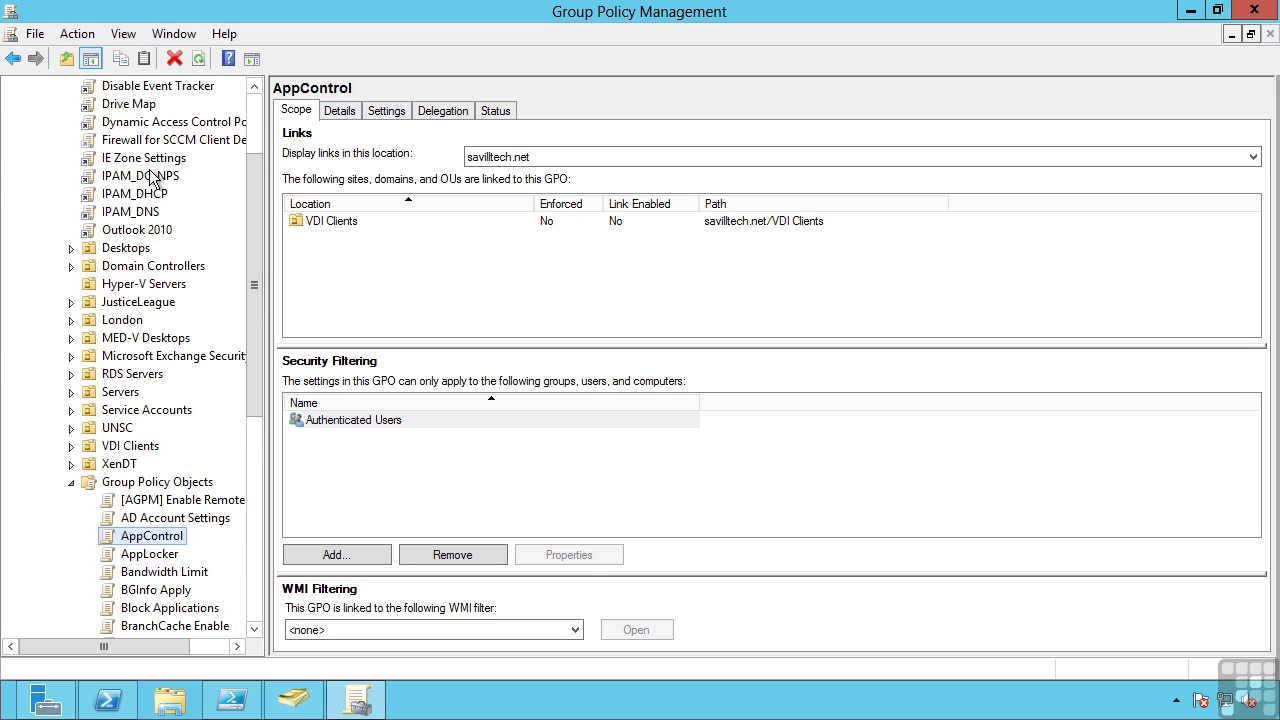
scroll(258, 204, up, 2)
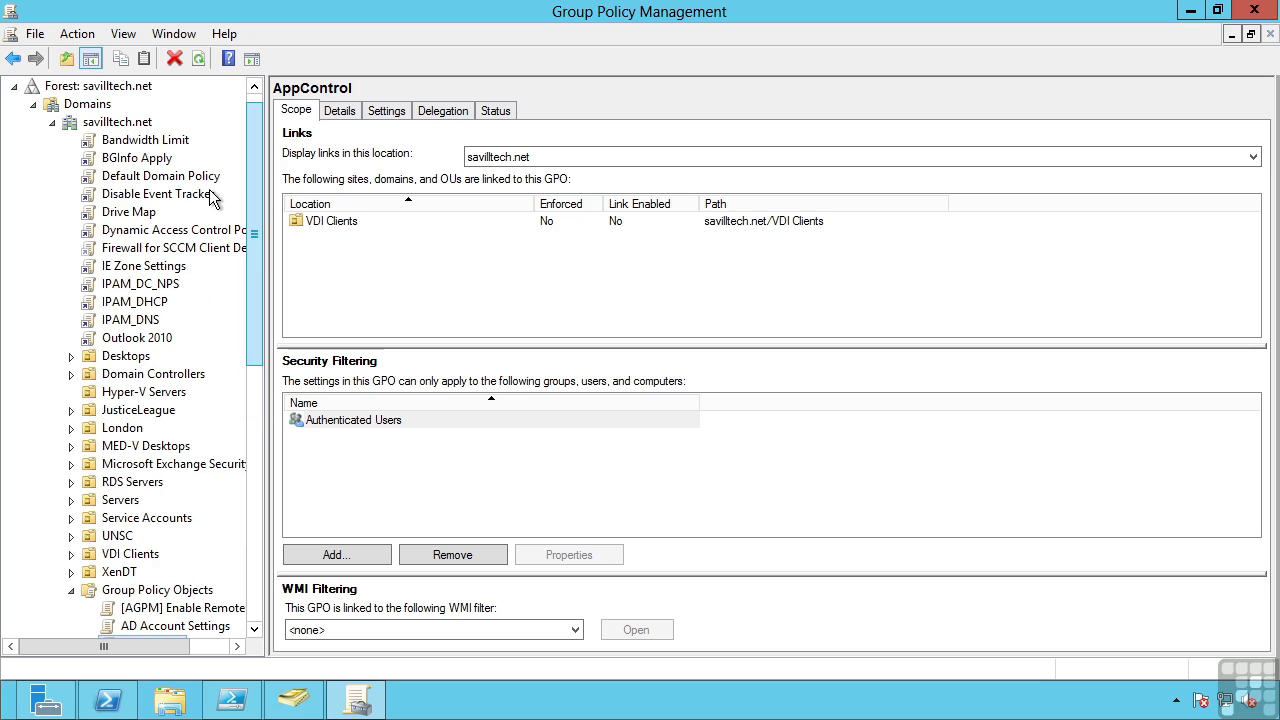
click(116, 213)
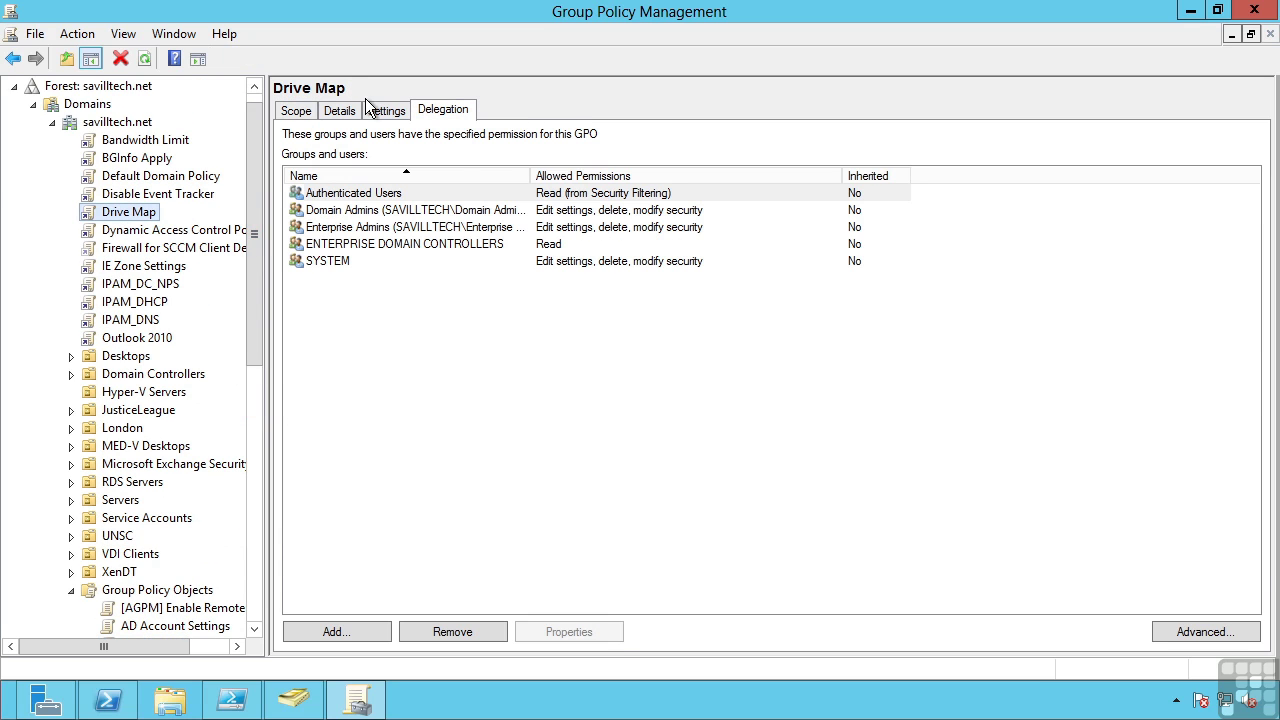
click(296, 111)
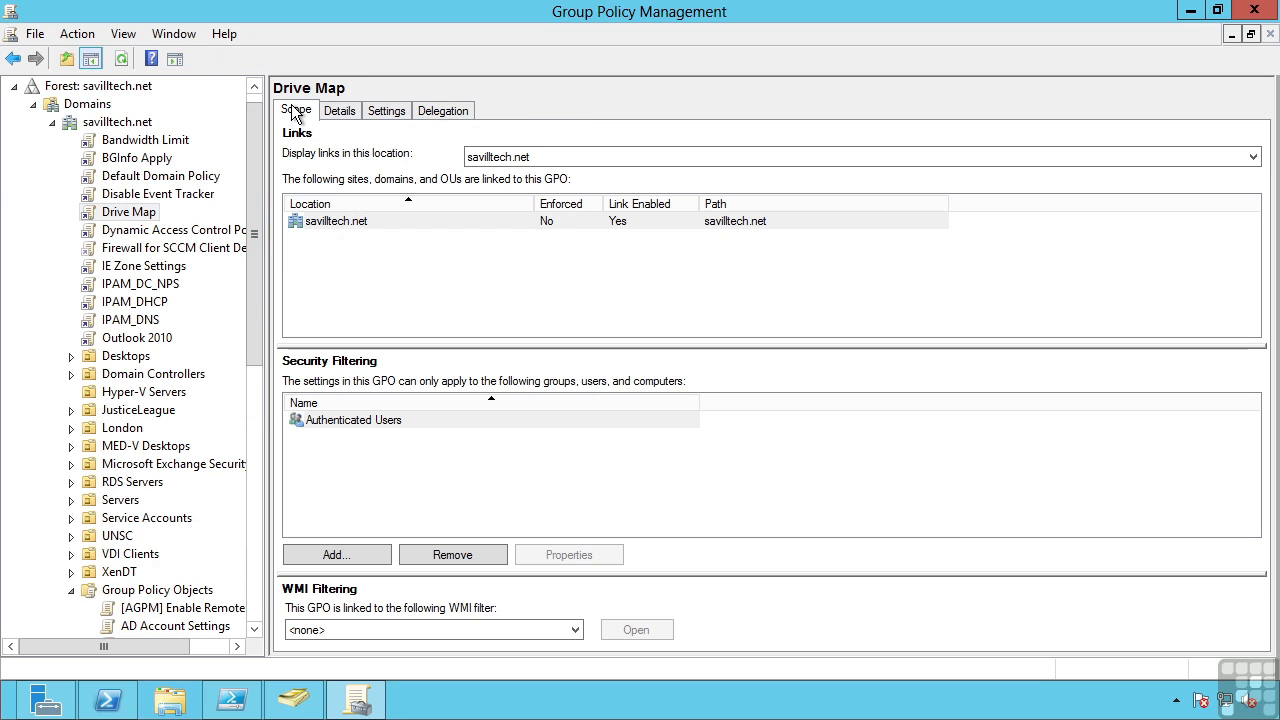
Enforce the Drive Map link on the savilltech.net domain and turn its enforcement off again
right_click(133, 214)
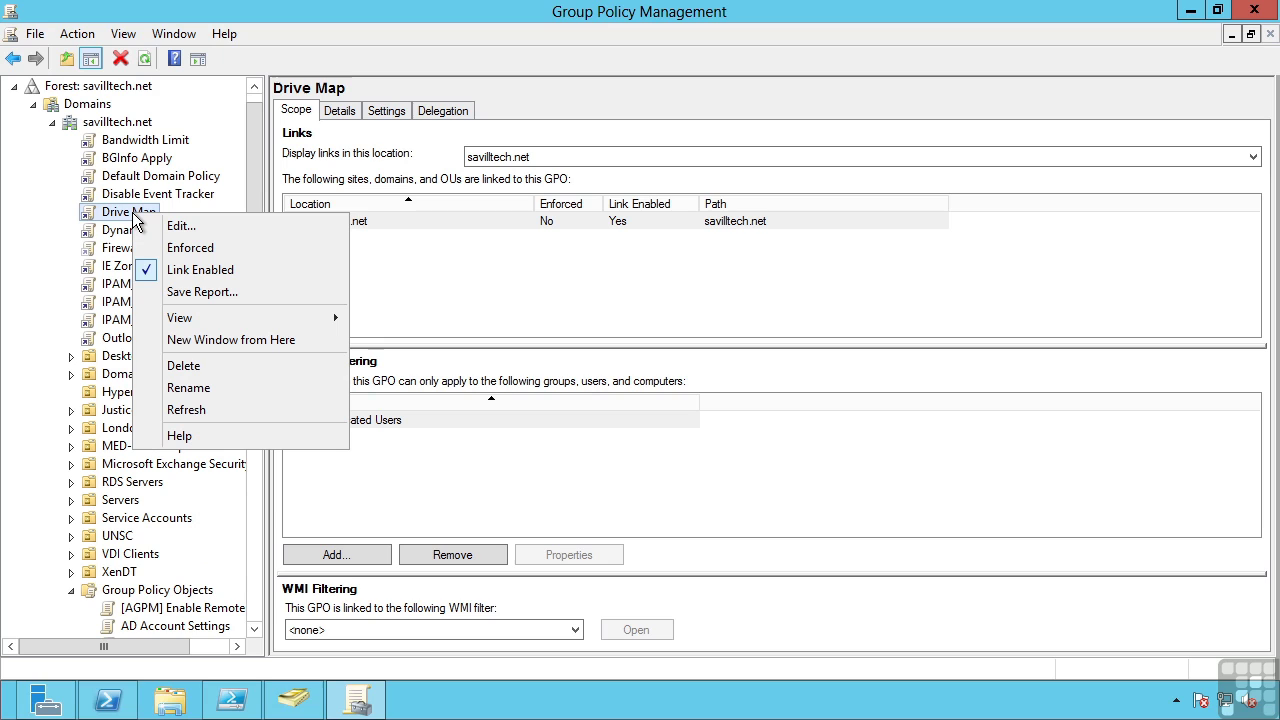
click(200, 250)
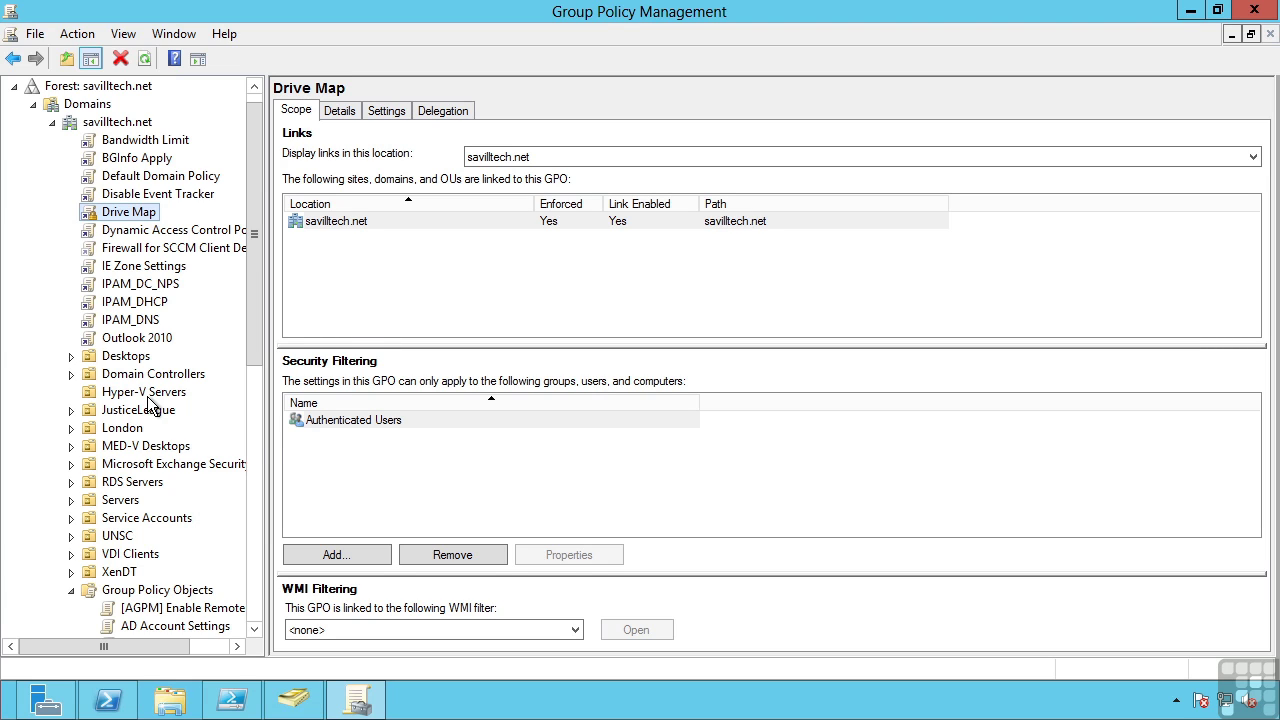
right_click(140, 215)
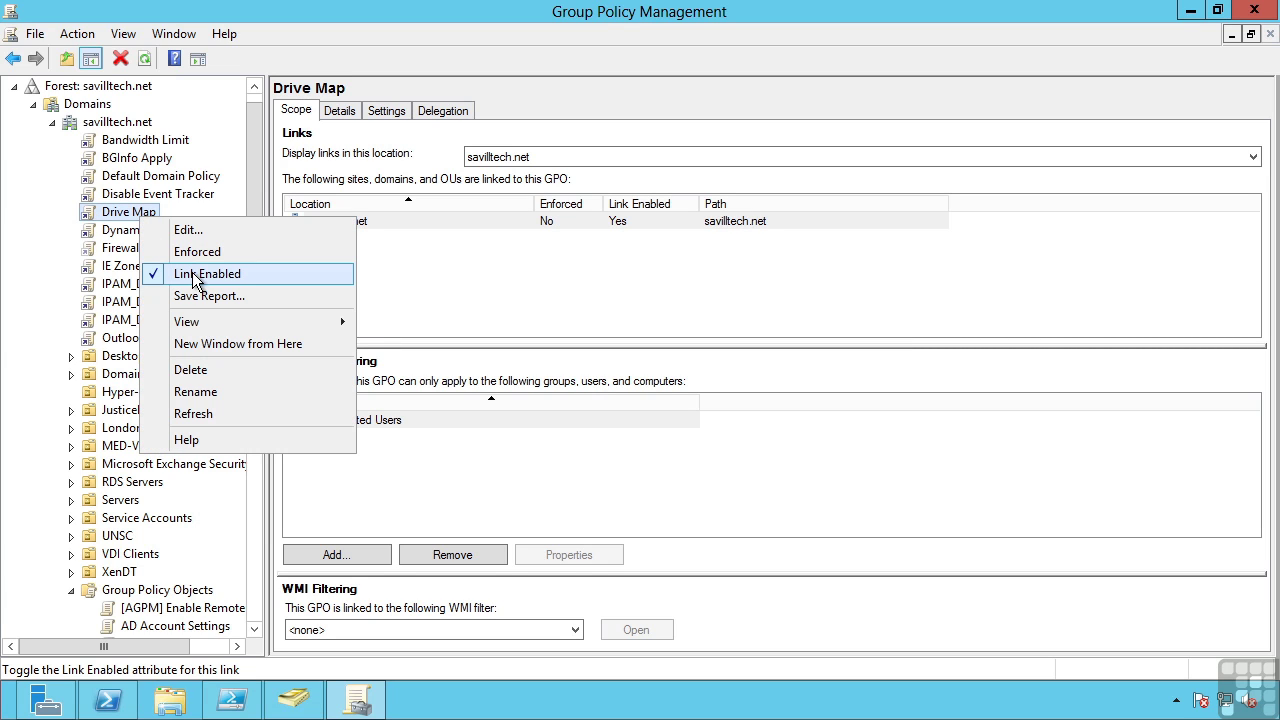
click(256, 195)
Examine the GPO status options available for the AppLocker policy under Group Policy Objects
drag(256, 195, 256, 262)
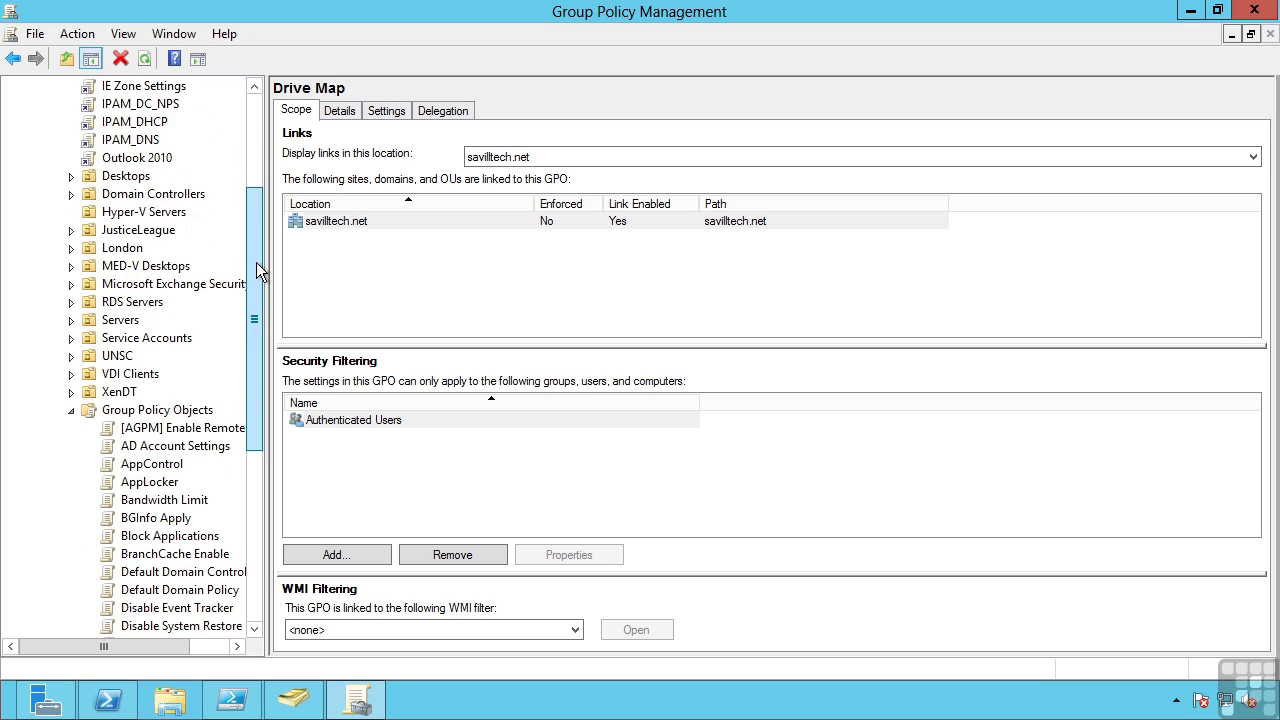
click(158, 483)
right_click(159, 484)
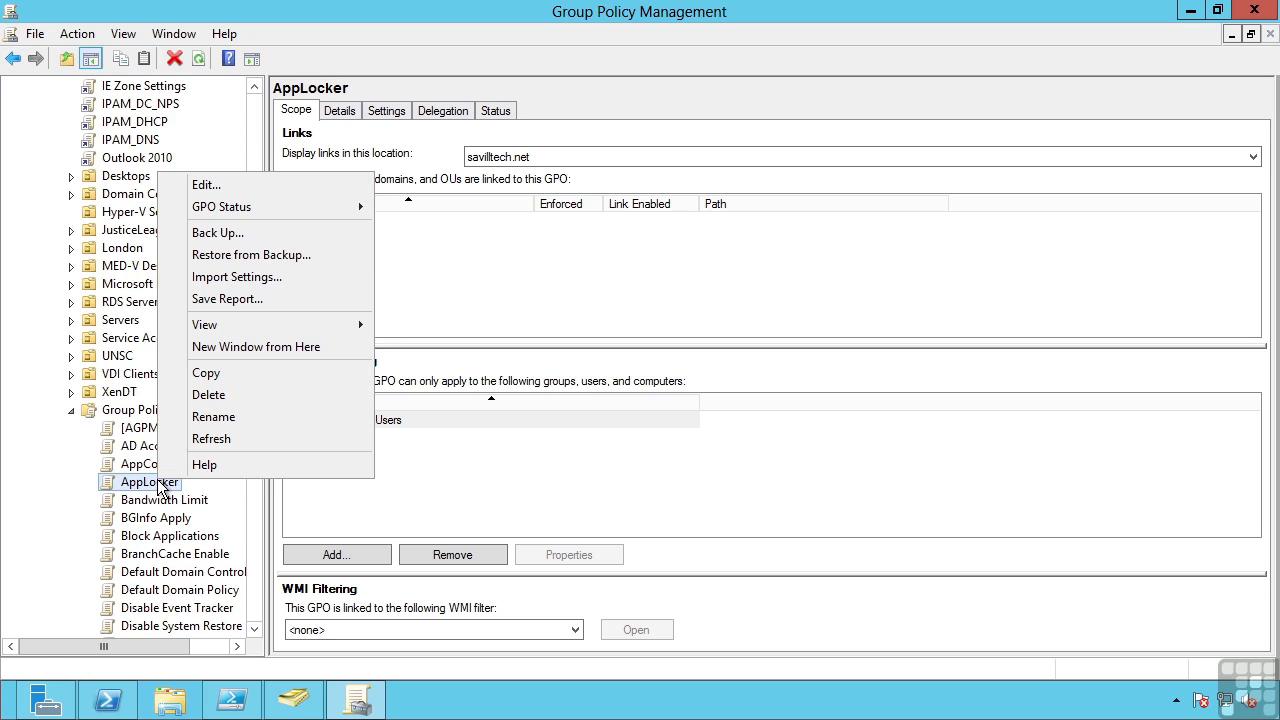
mouse_move(282, 209)
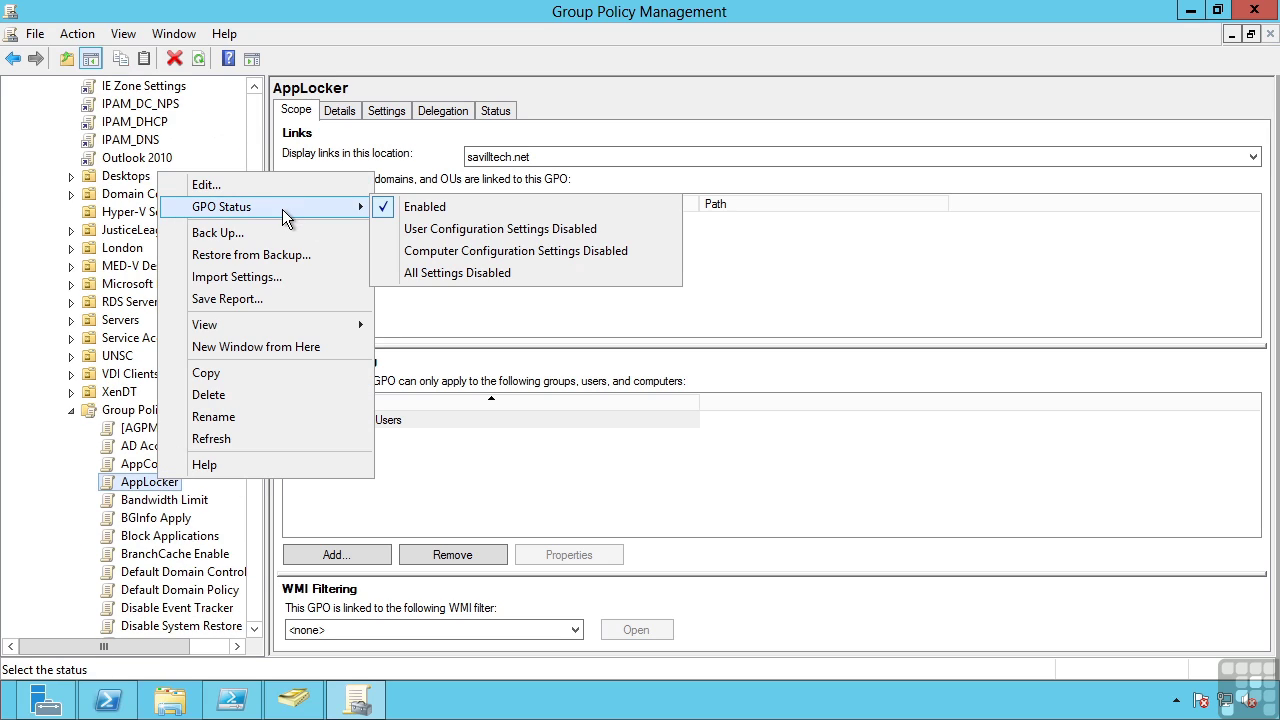
click(456, 238)
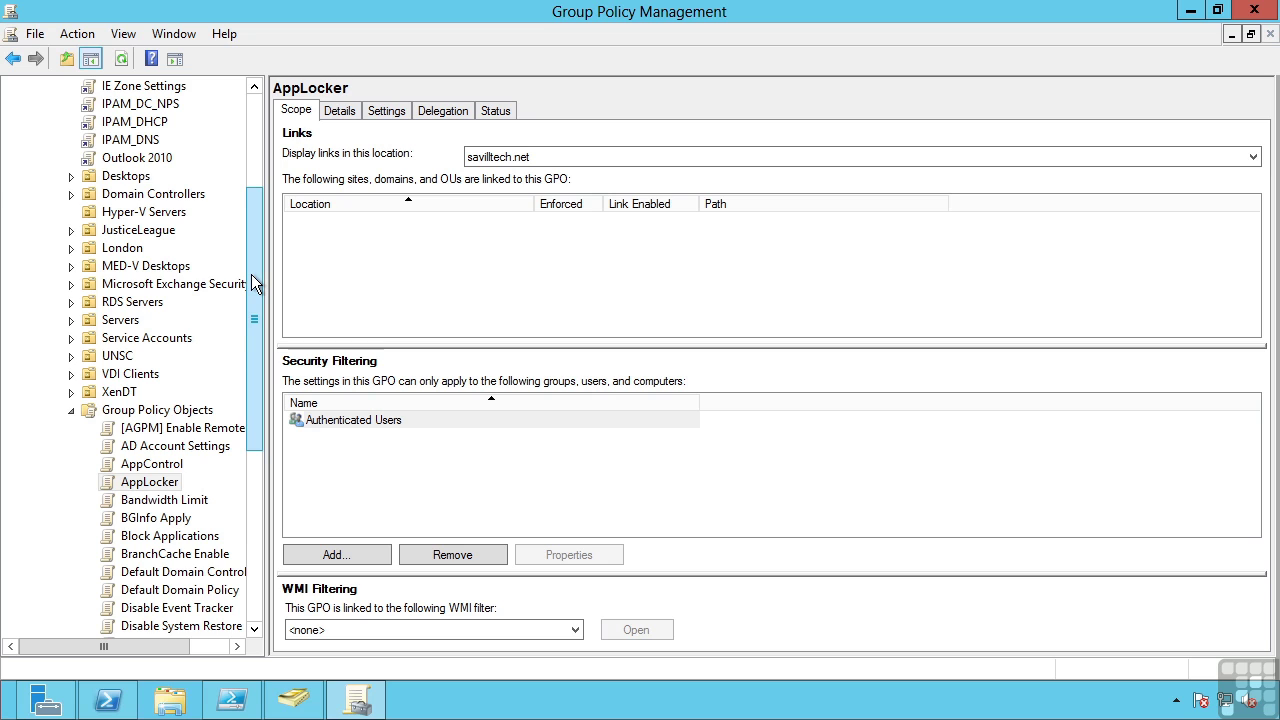
Expand the JusticeLeague OU and view the GPOs linked to it and to its Active sub-OU
drag(253, 283, 257, 486)
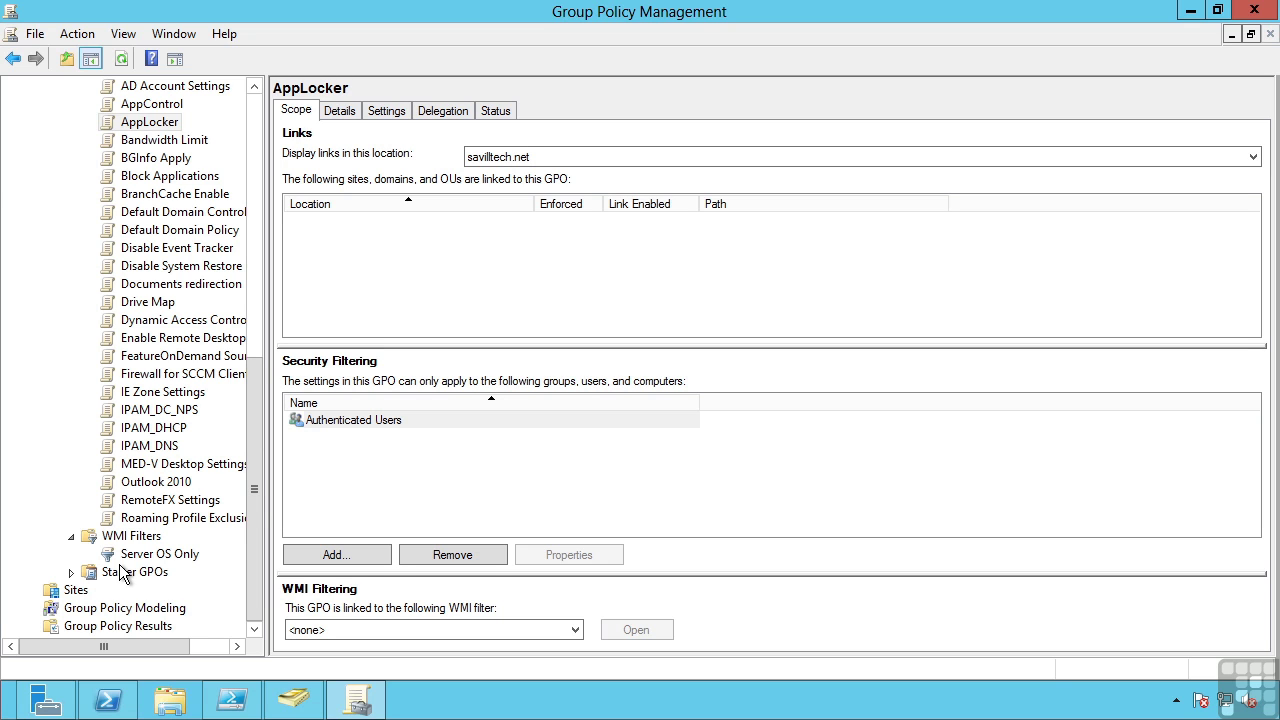
drag(253, 463, 258, 191)
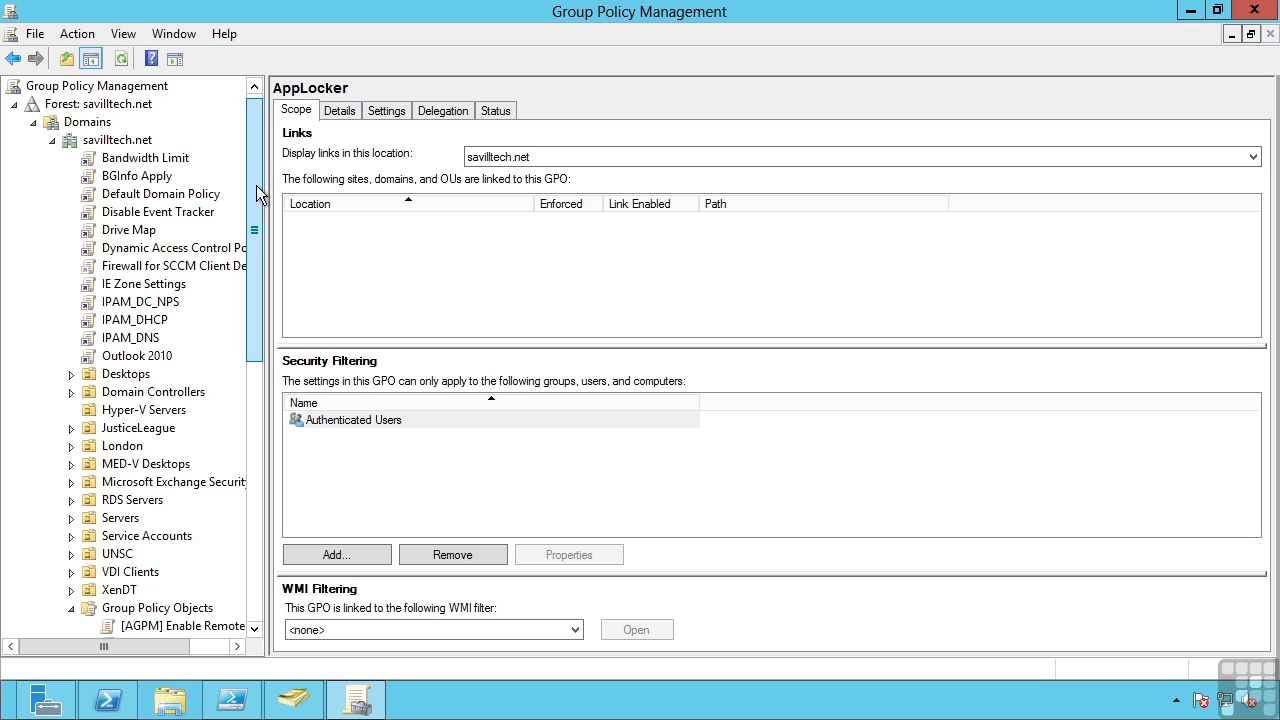
scroll(257, 193, down, 4)
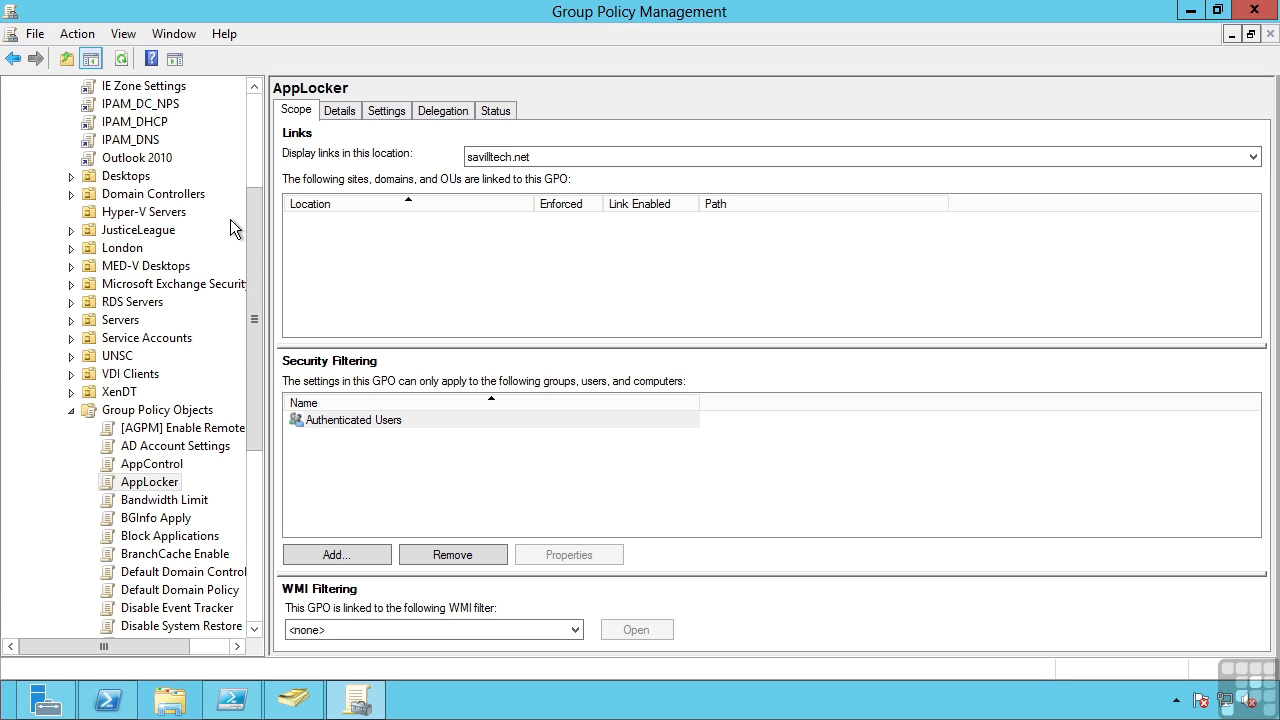
click(70, 230)
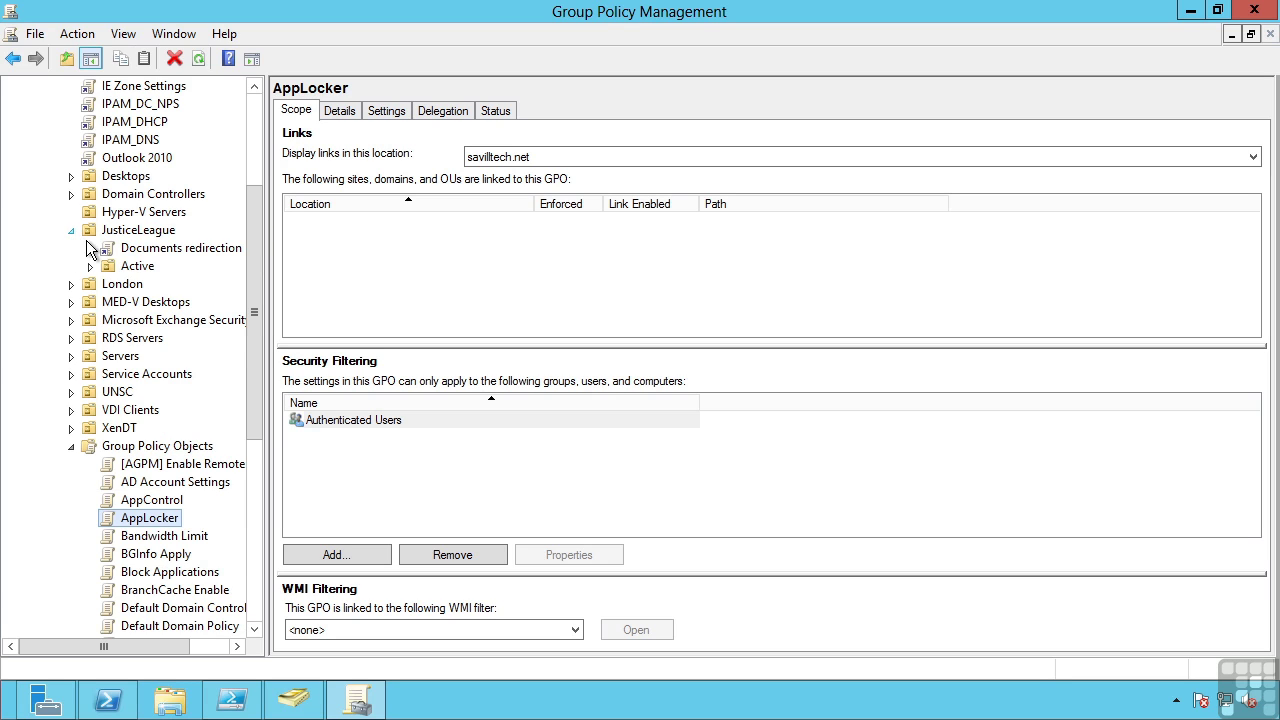
click(137, 232)
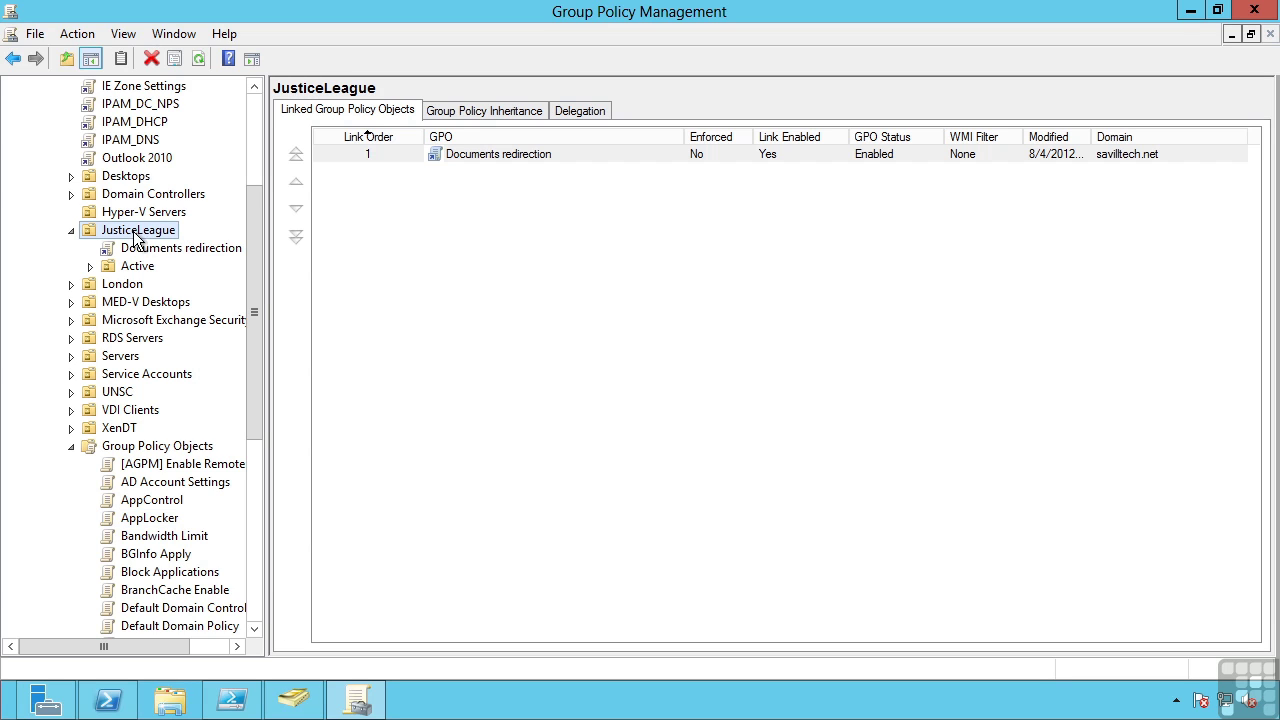
click(130, 271)
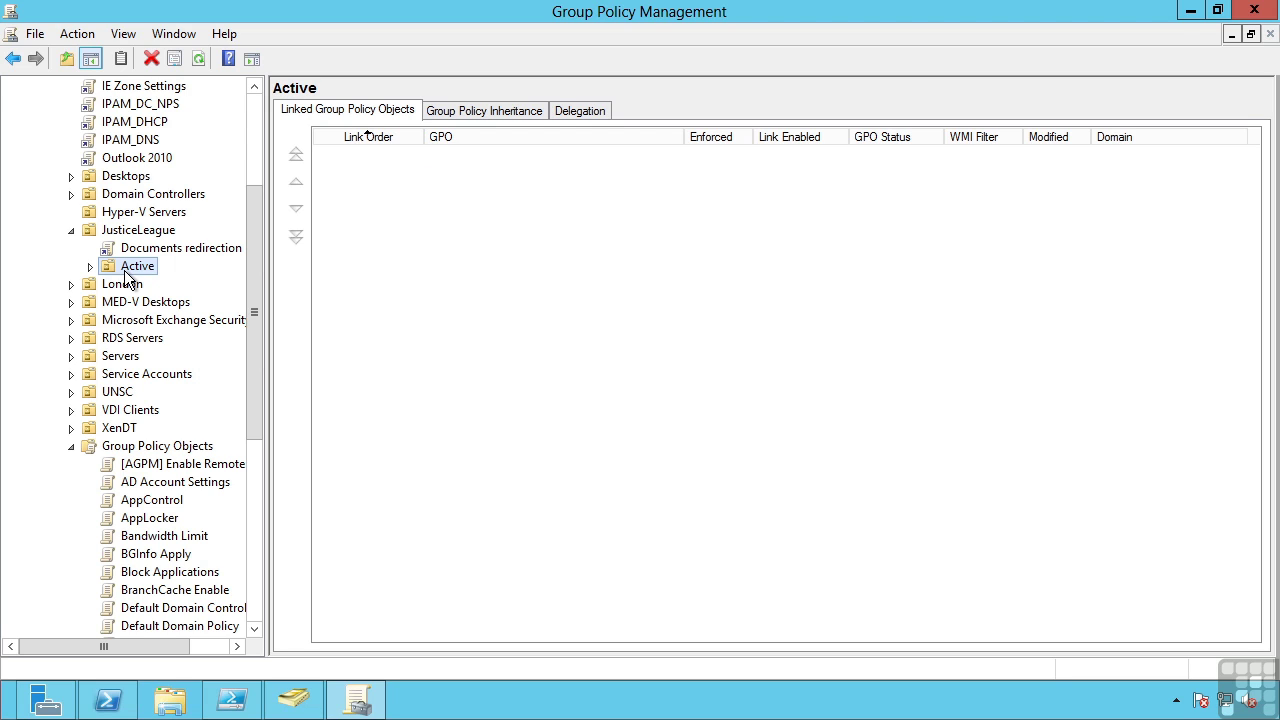
Enforce the Drive Map GPO link on the savilltech.net domain
drag(254, 224, 193, 135)
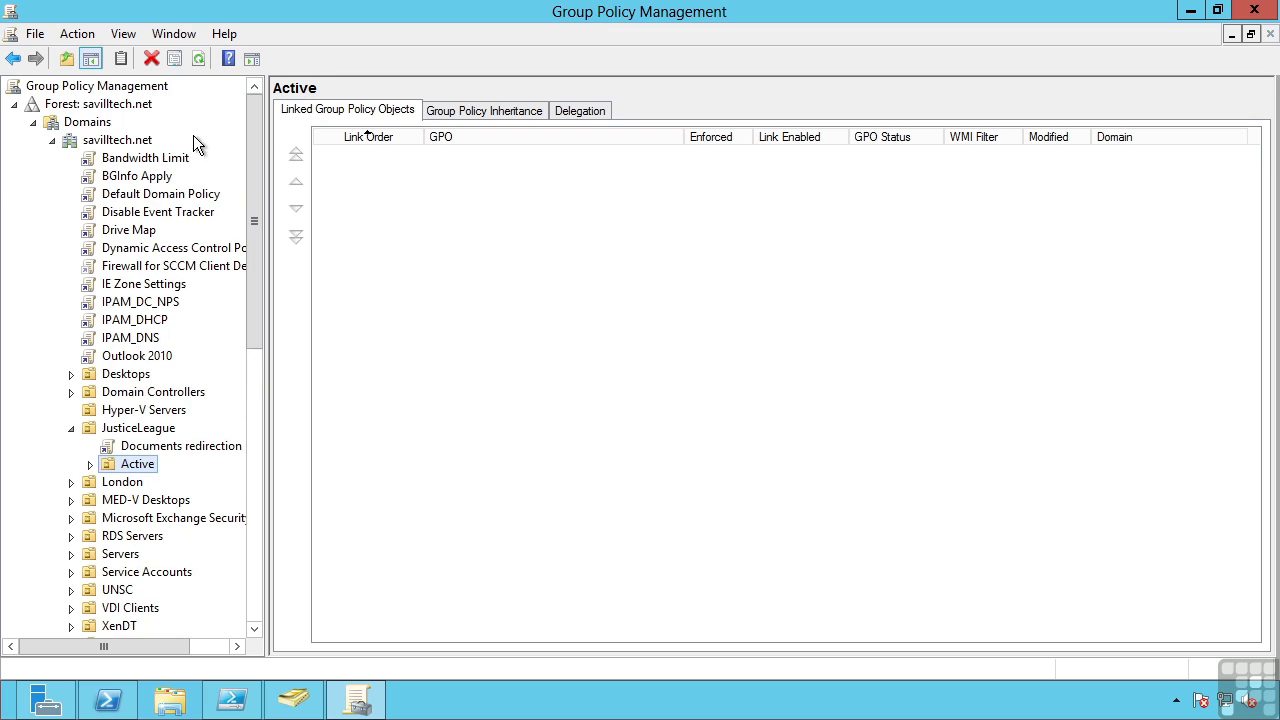
click(131, 144)
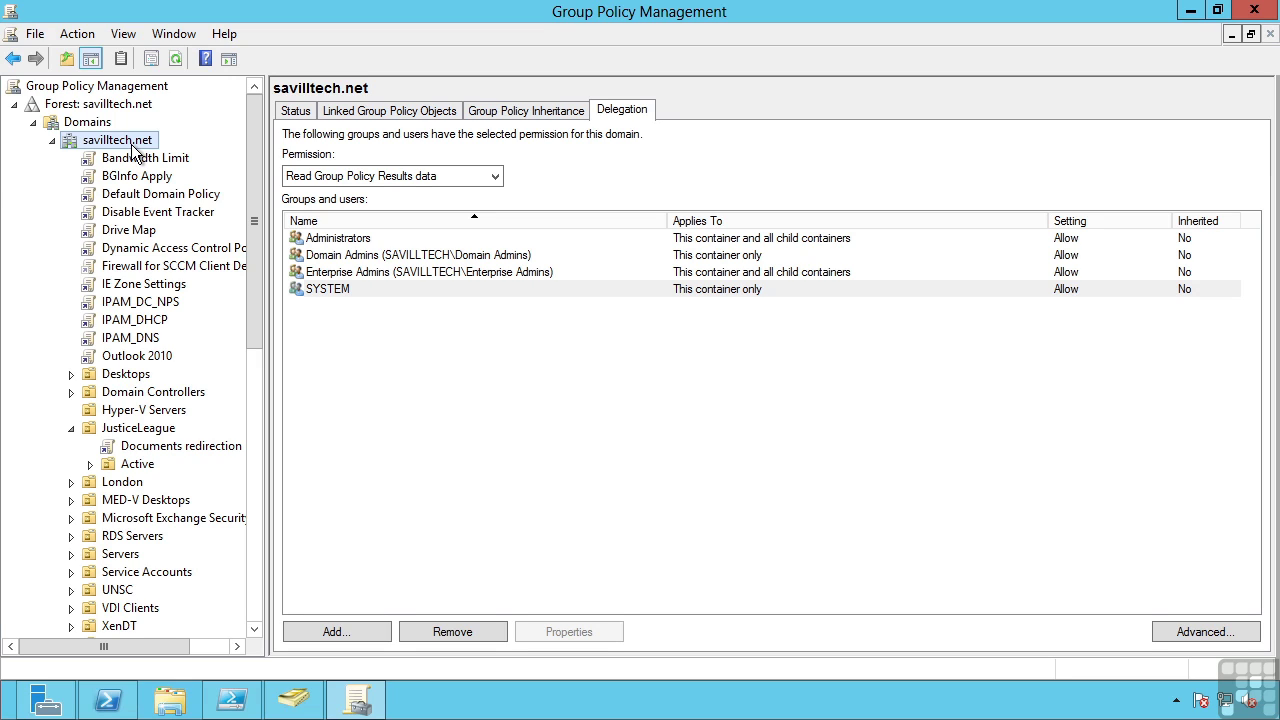
right_click(130, 229)
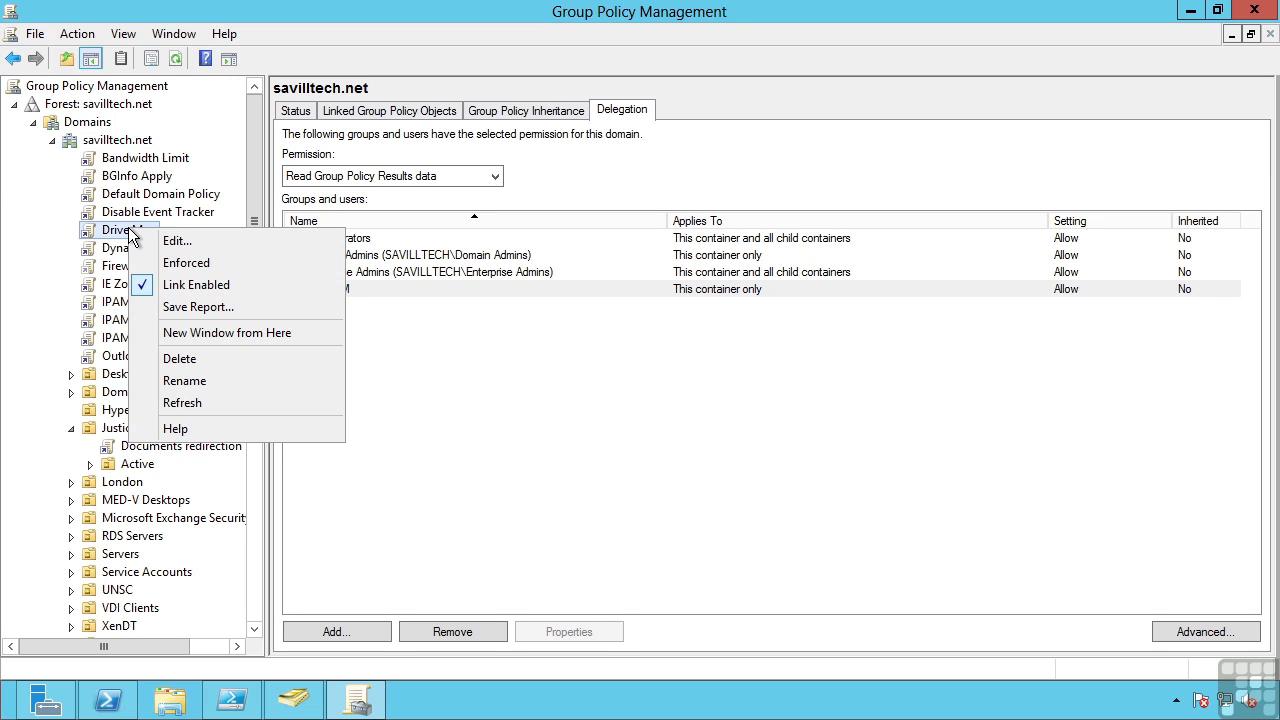
click(180, 263)
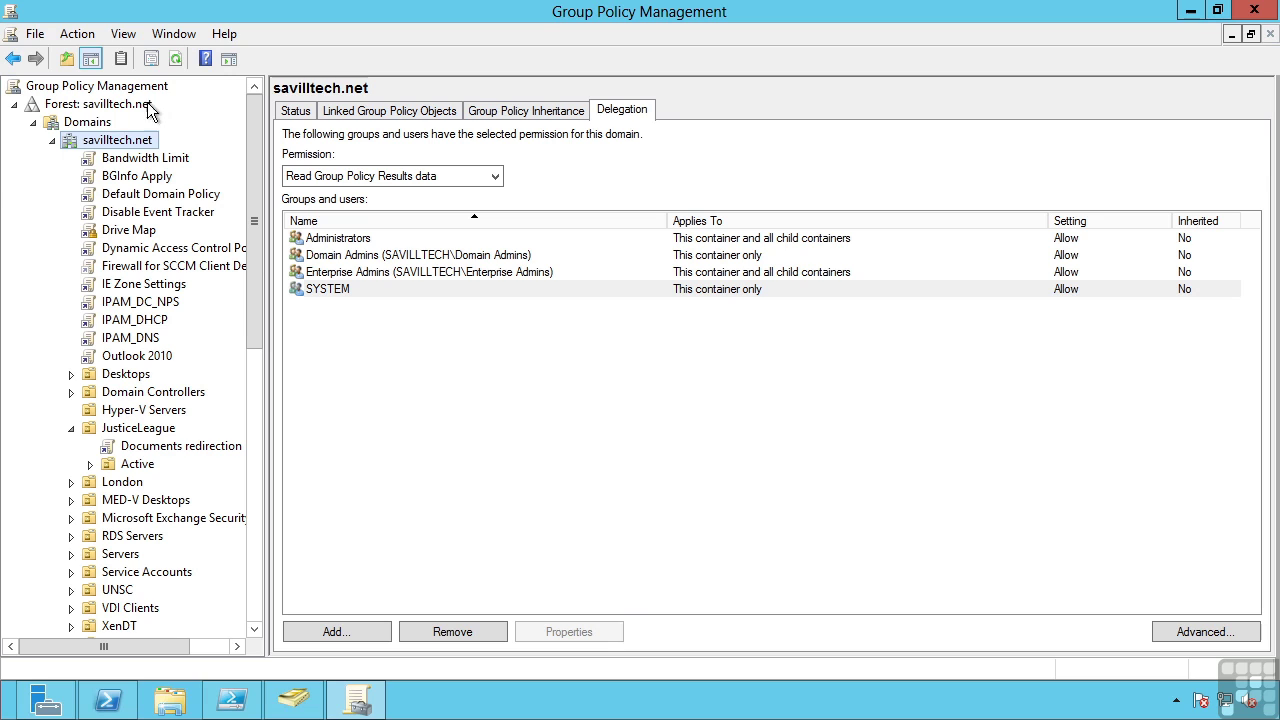
Block policy inheritance on the JusticeLeague OU
right_click(127, 146)
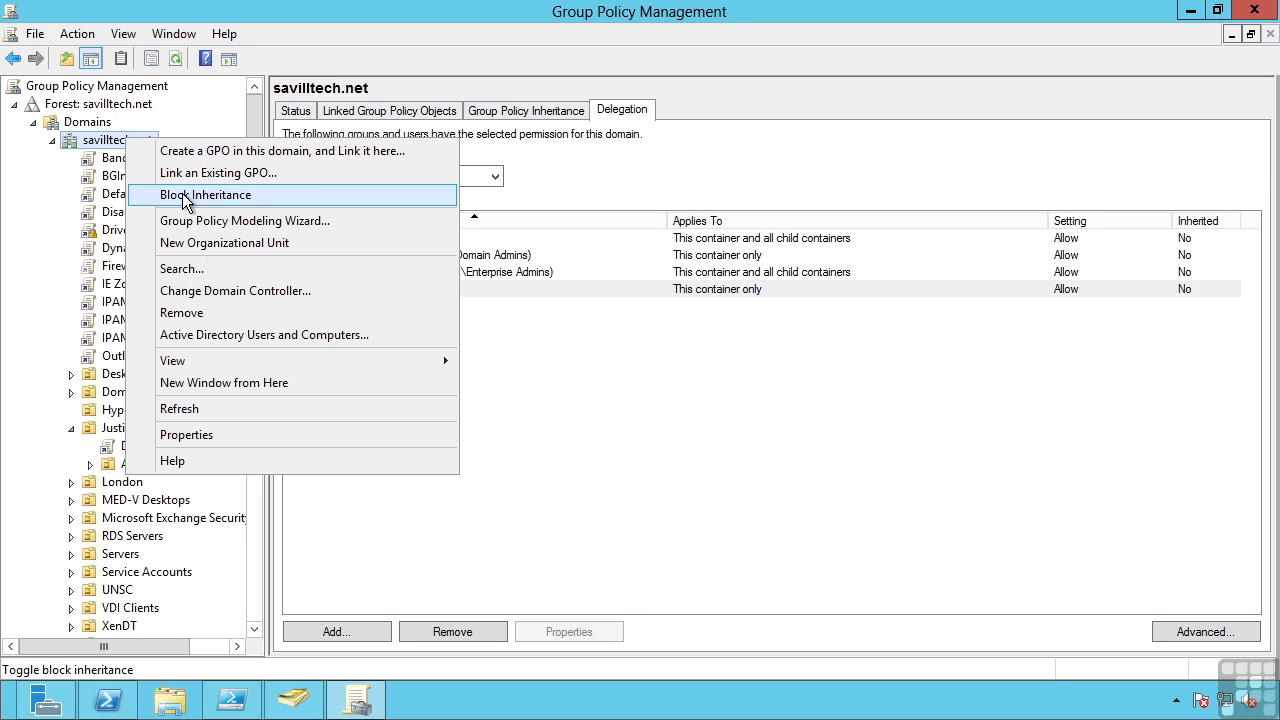
click(334, 12)
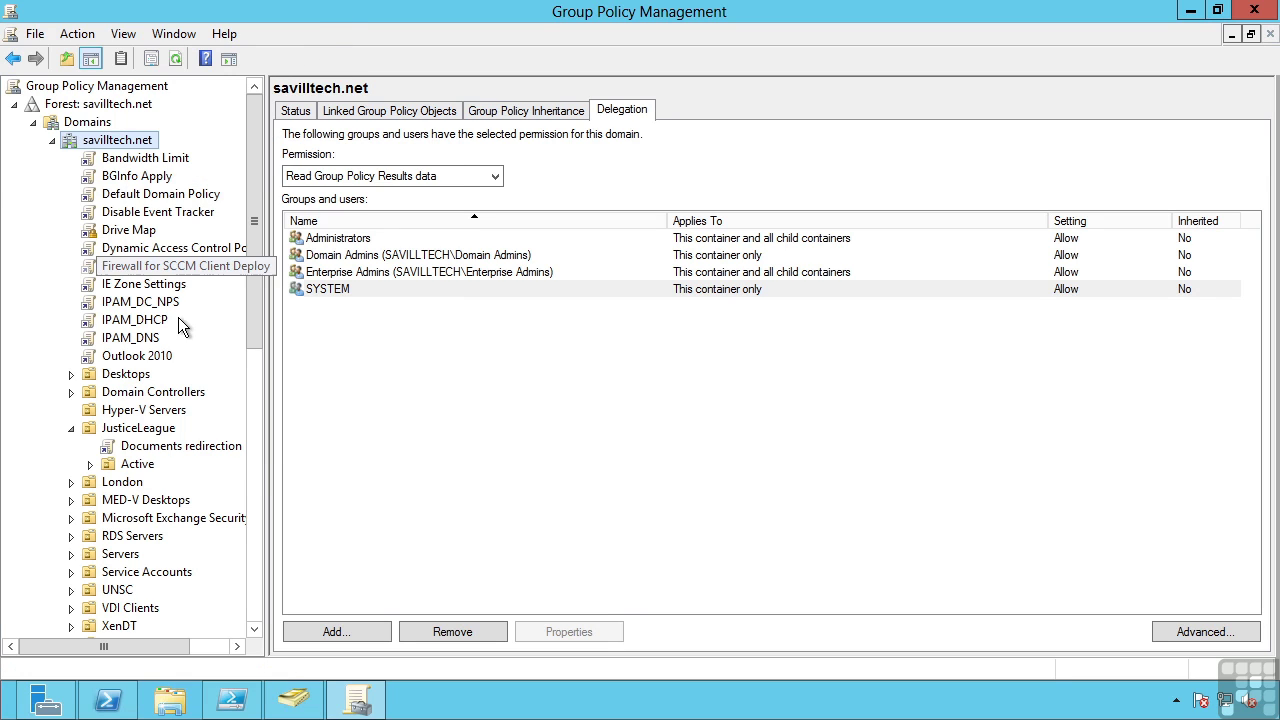
right_click(130, 430)
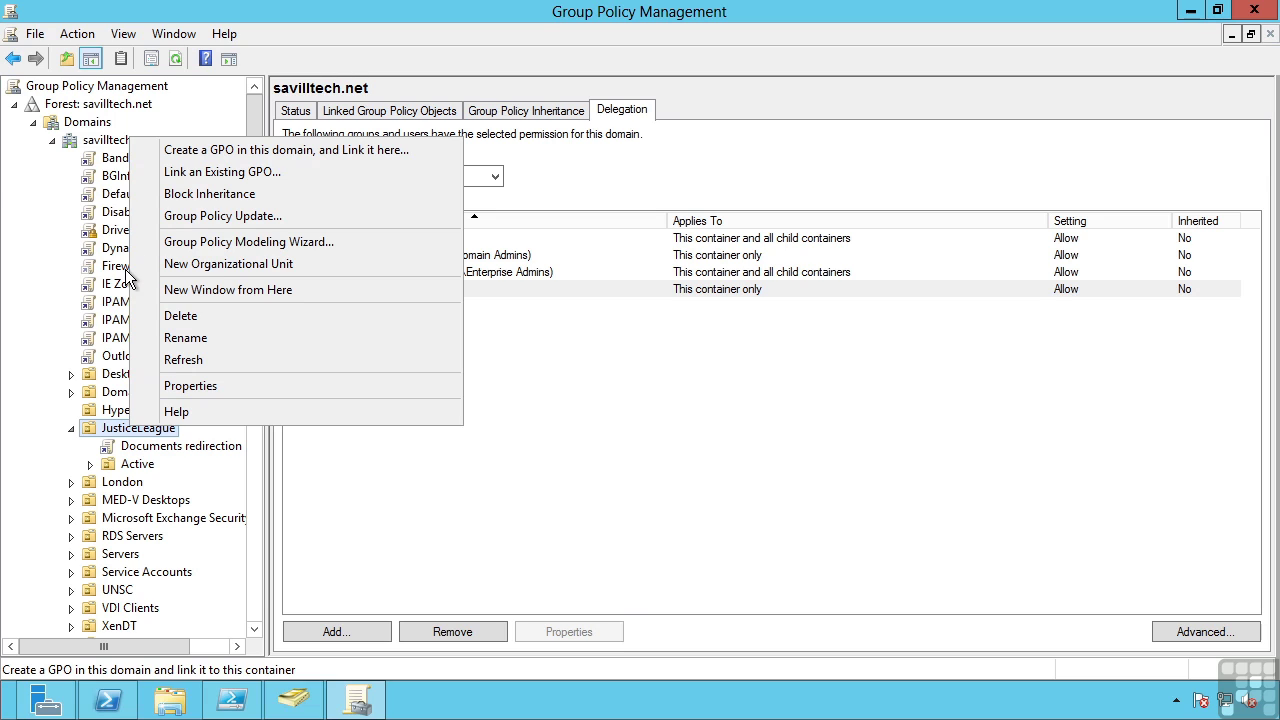
click(213, 194)
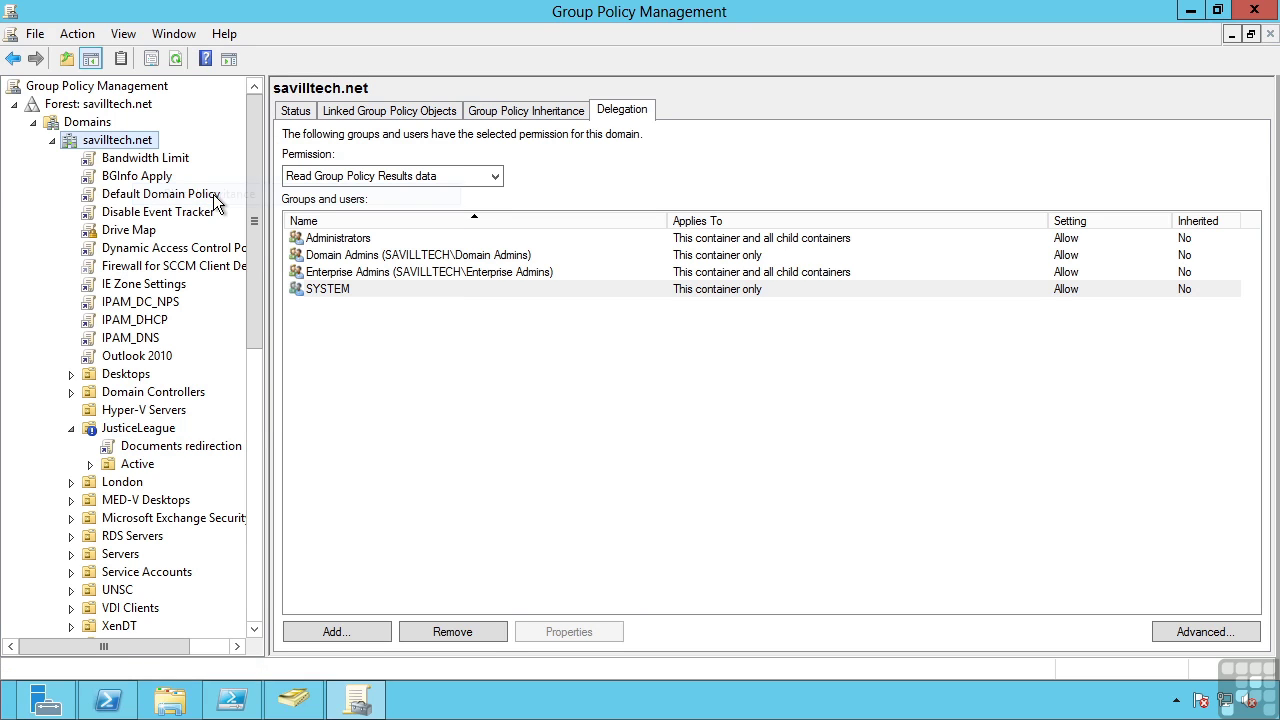
Check the GPOs linked to JusticeLeague and the scope of the domain's Drive Map link
click(140, 430)
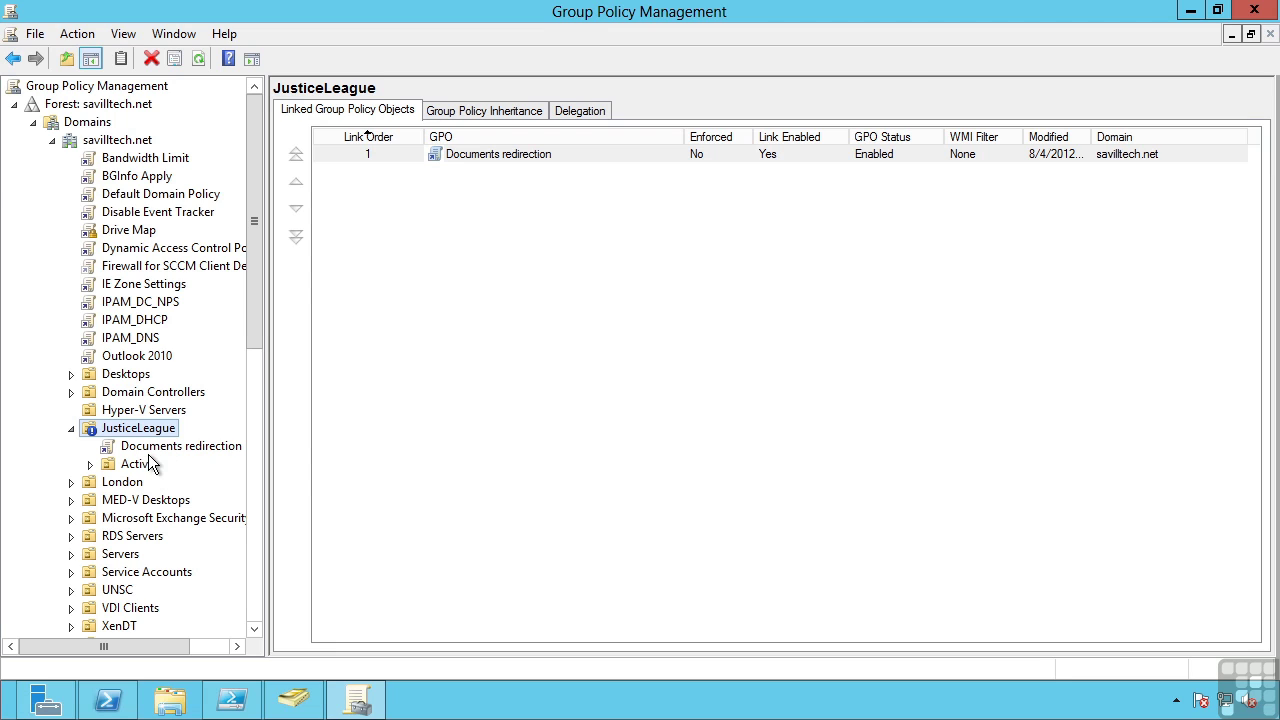
click(128, 232)
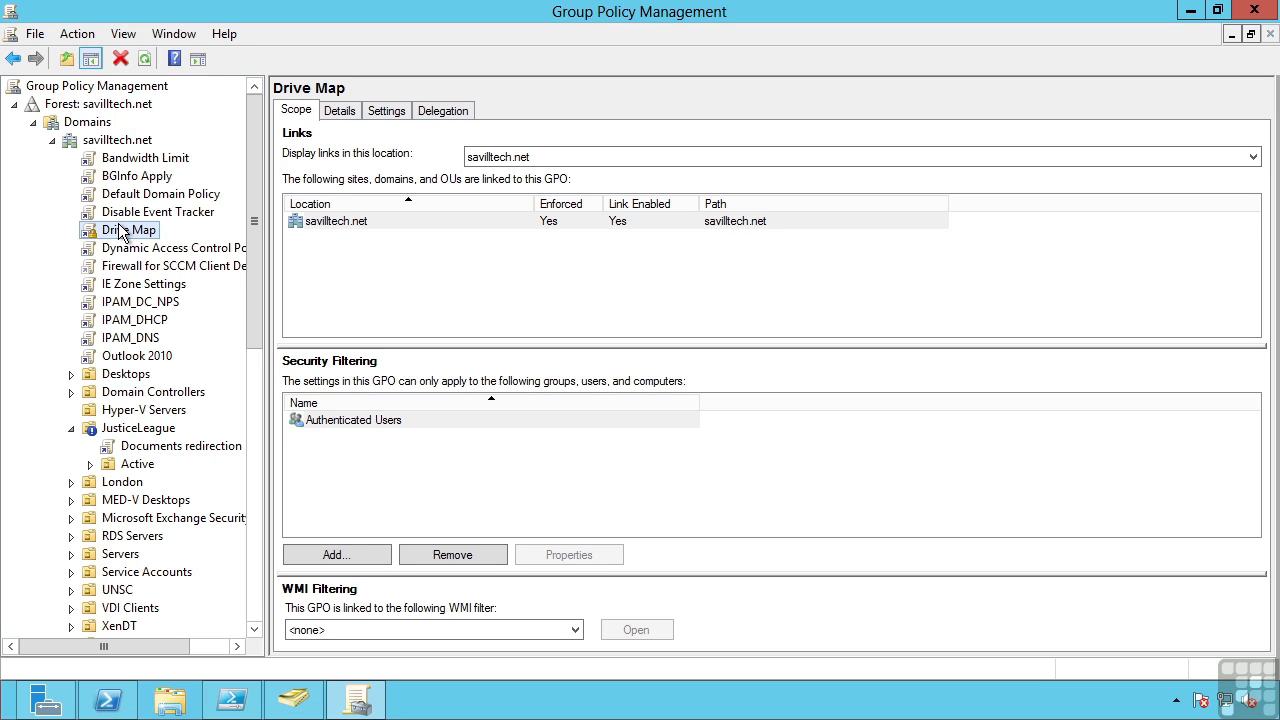
Turn off blocked inheritance on the JusticeLeague OU and remove enforcement from the savilltech.net Drive Map link
click(135, 432)
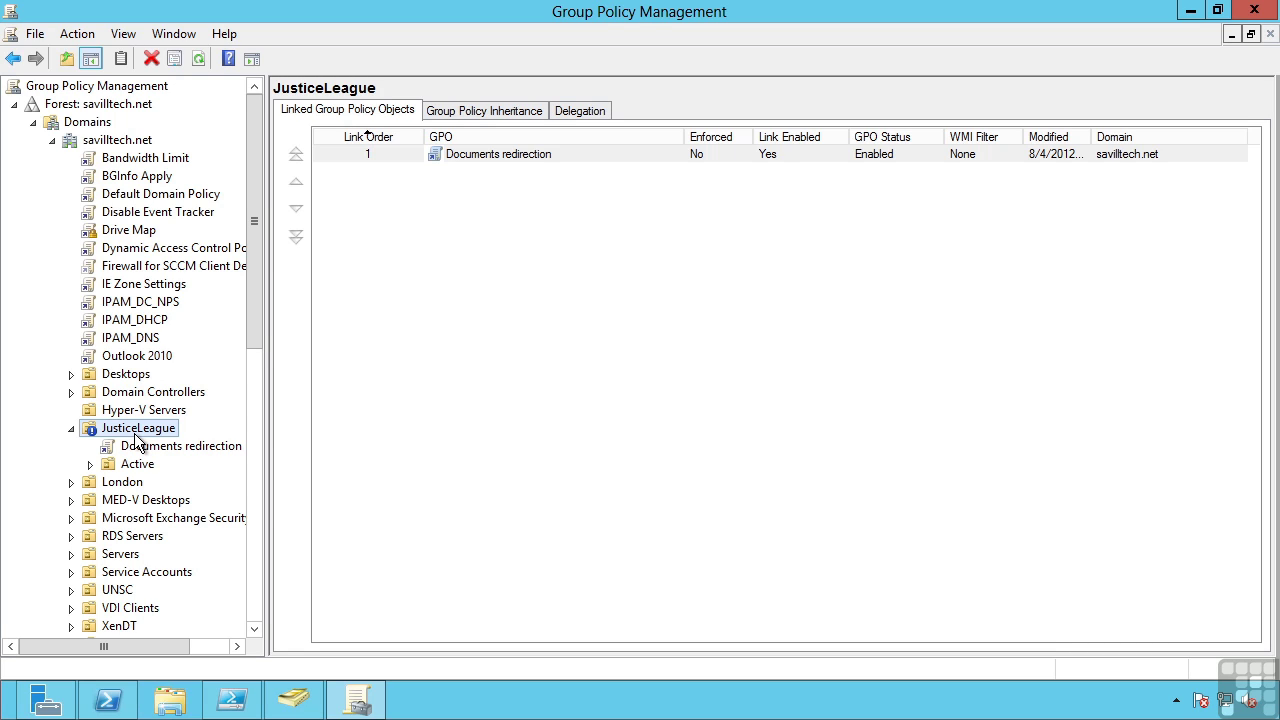
right_click(137, 430)
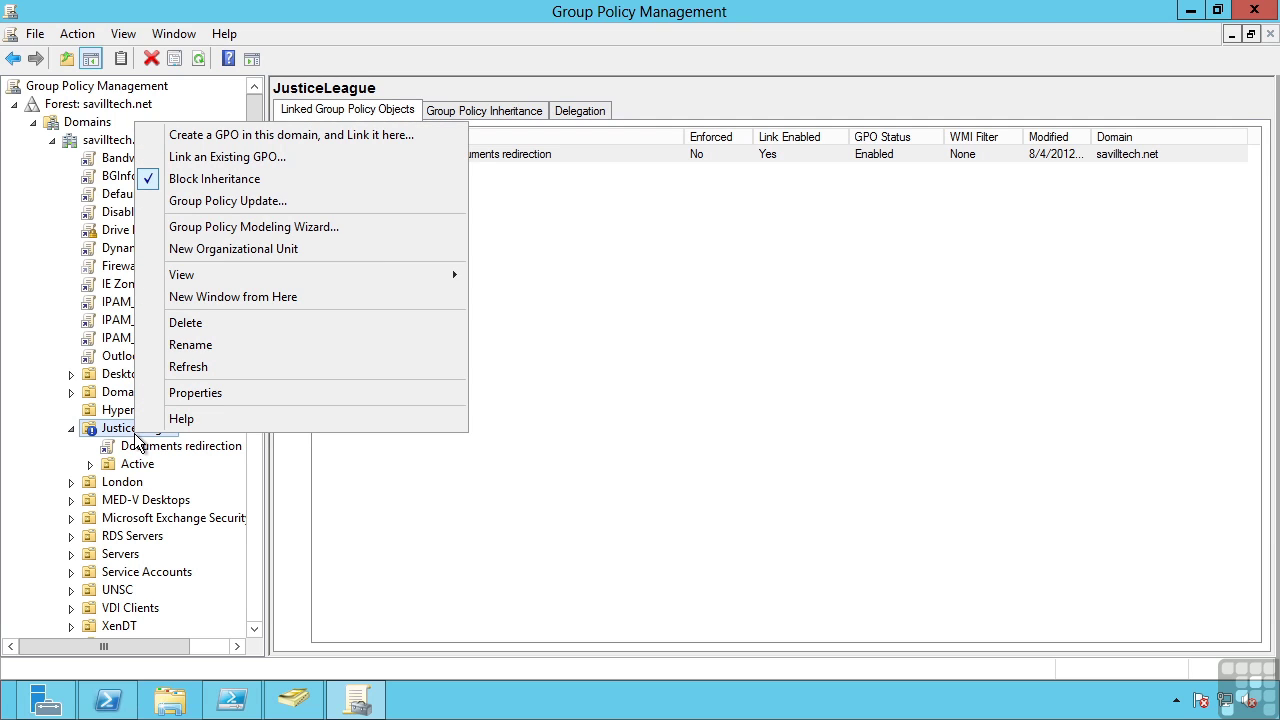
click(195, 178)
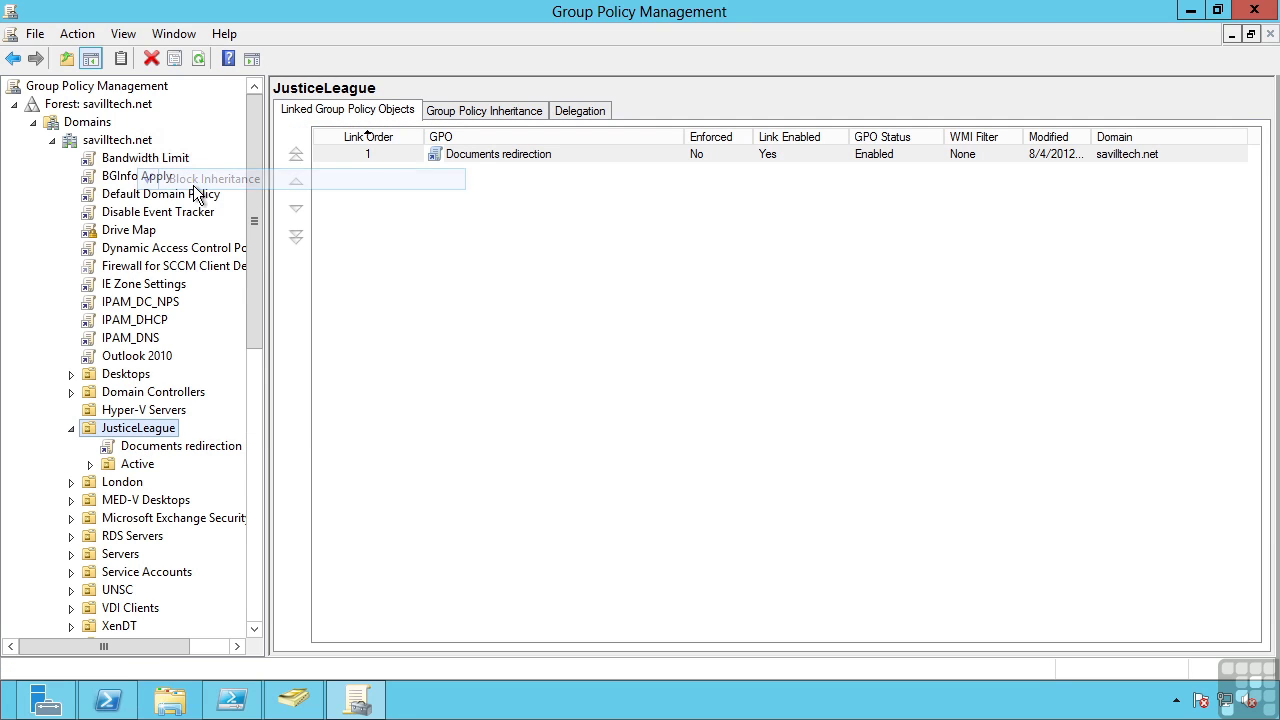
right_click(115, 232)
click(143, 257)
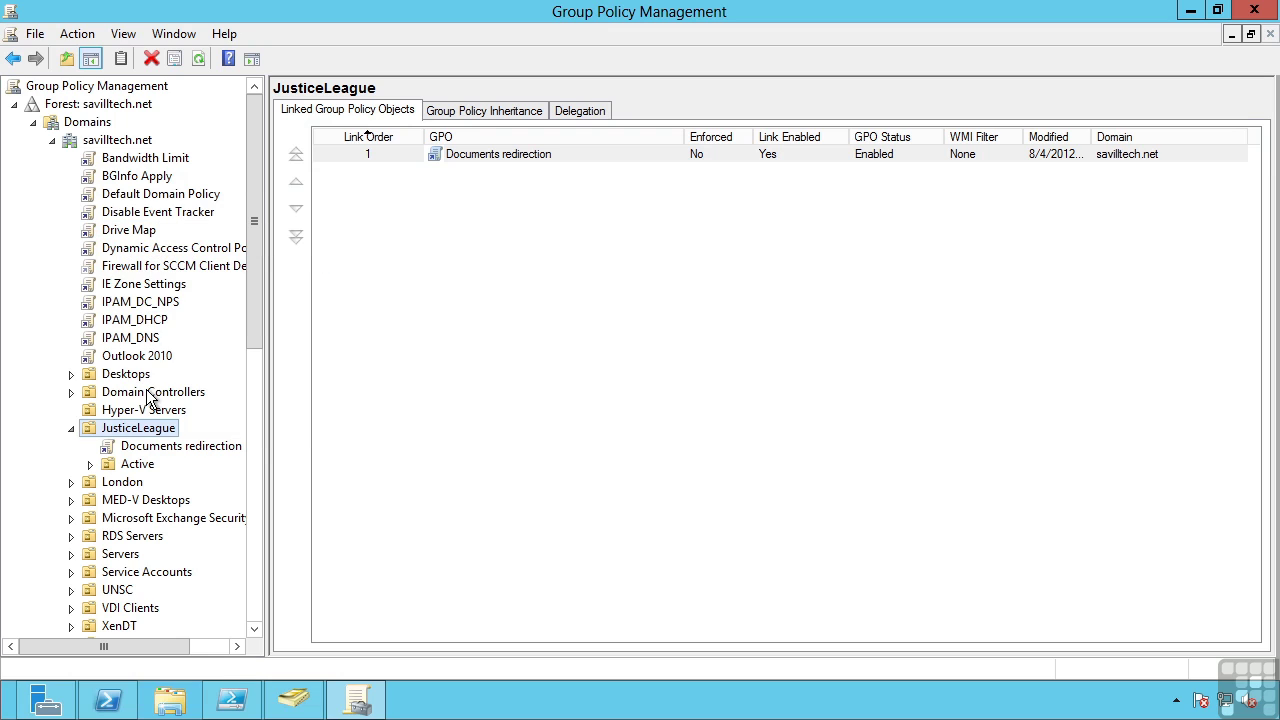
Compare the security filtering of the Dynamic Access Control Policy and Drive Map GPOs linked to savilltech.net
click(140, 247)
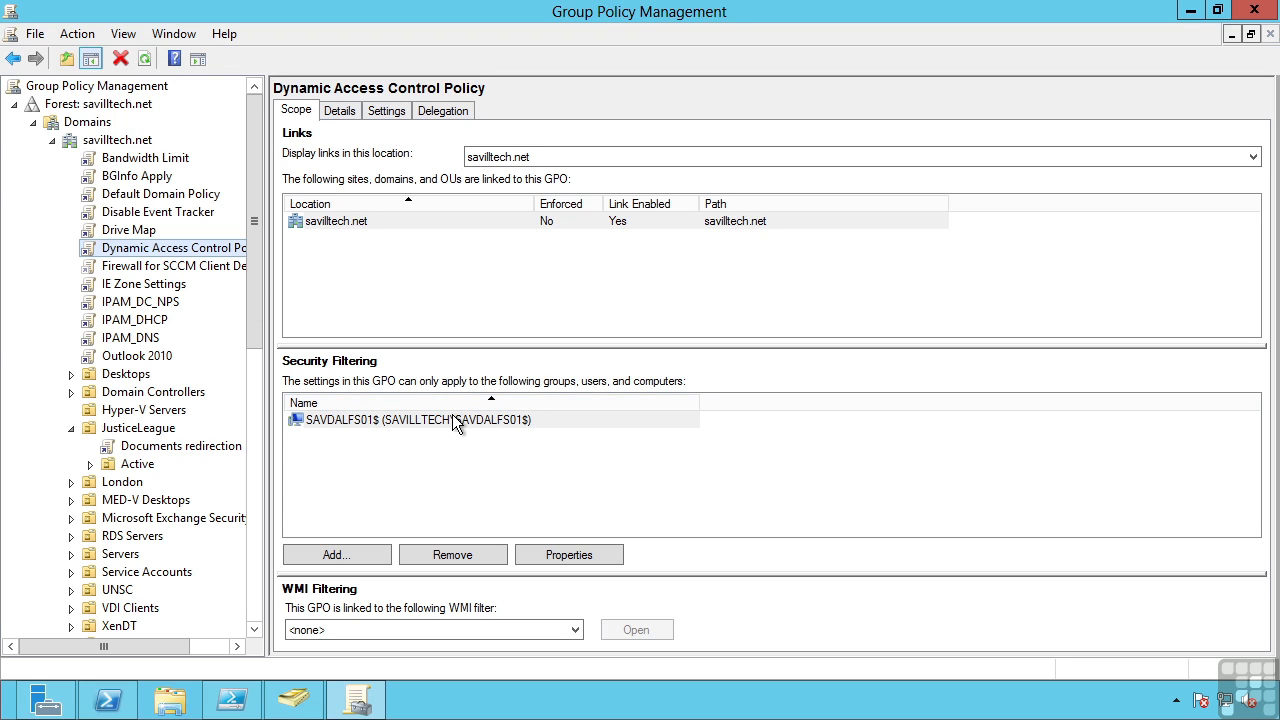
click(138, 230)
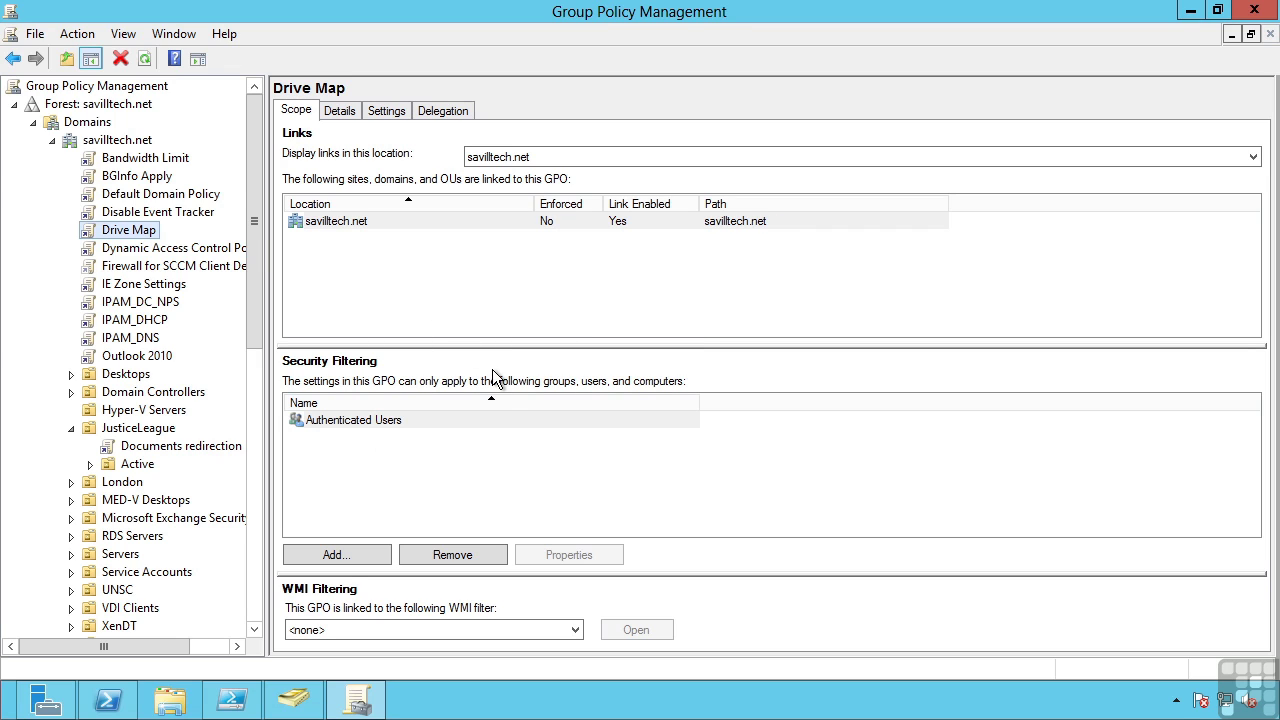
click(188, 248)
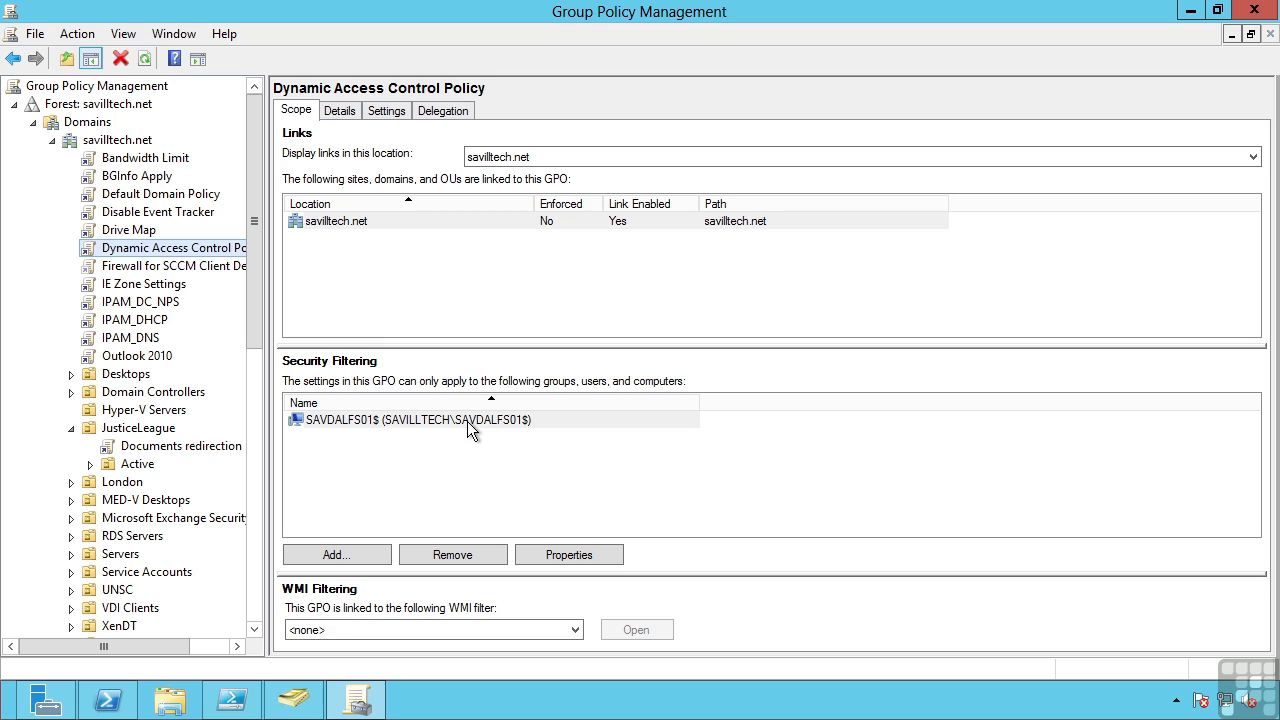
Examine the BGInfo Apply GPO's WMI filtering and the system information on the desktop, returning to Group Policy Management
click(150, 177)
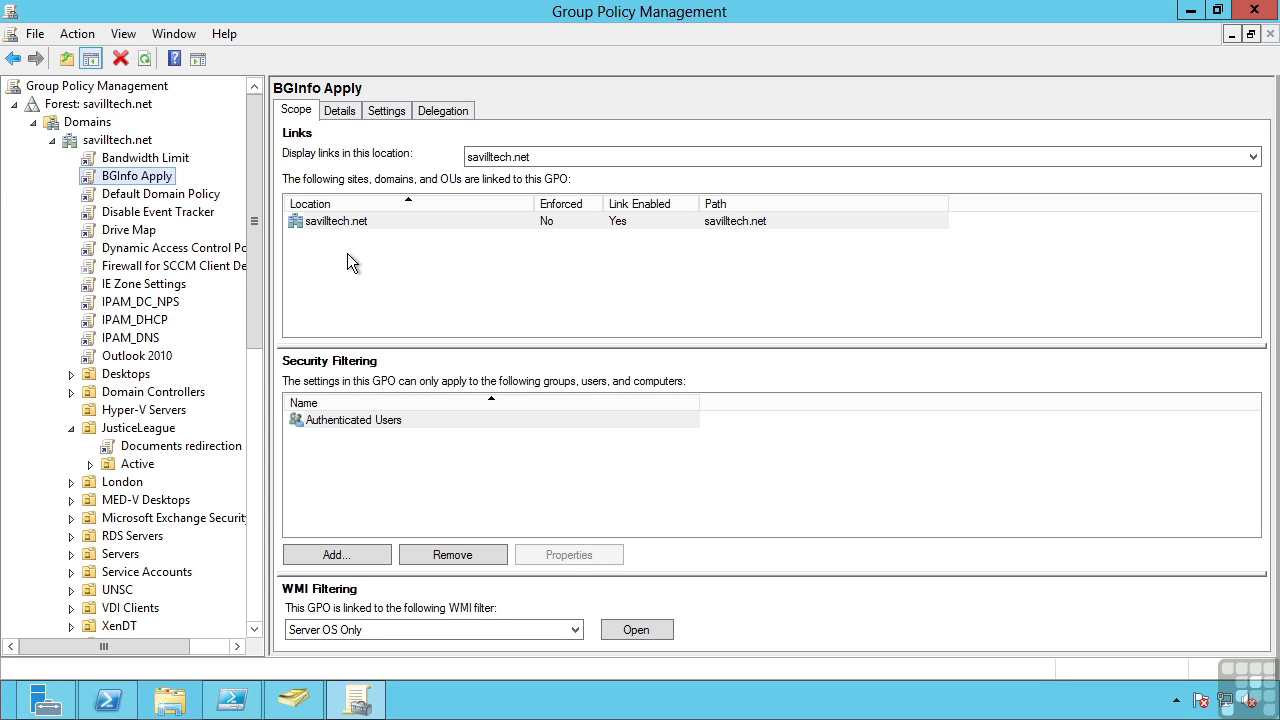
click(1189, 12)
click(1189, 12)
click(1189, 12)
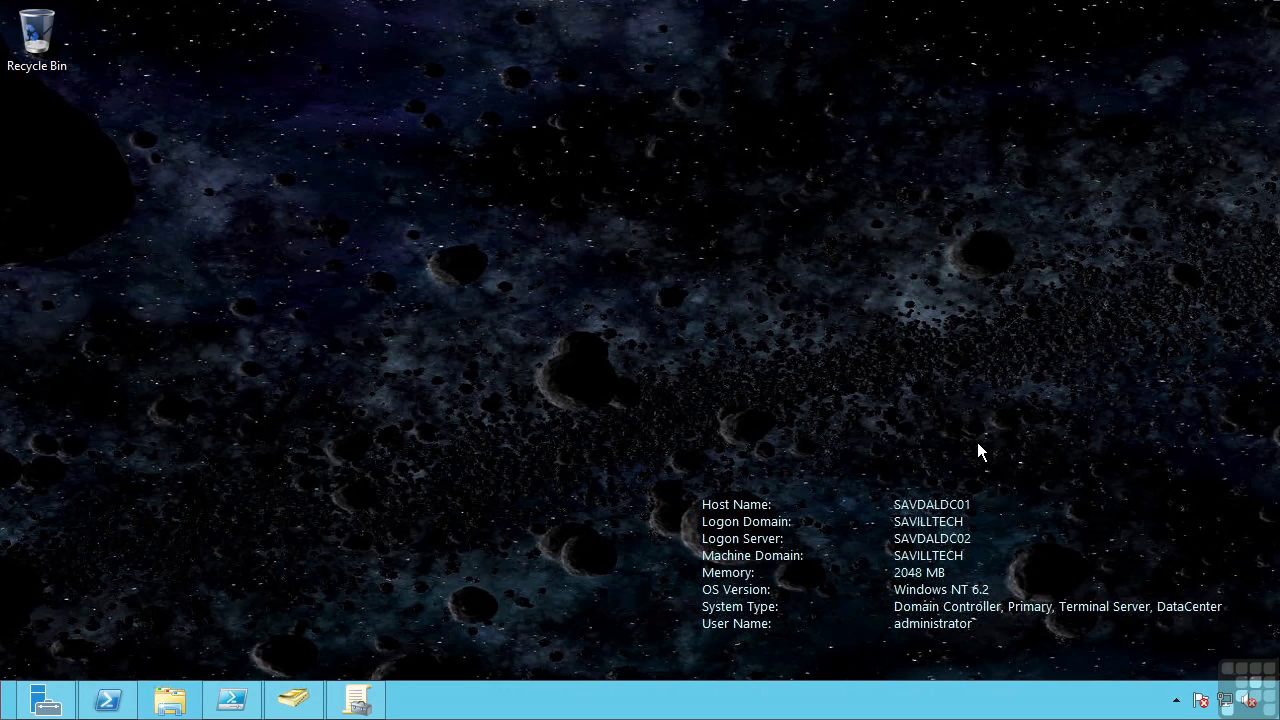
click(357, 700)
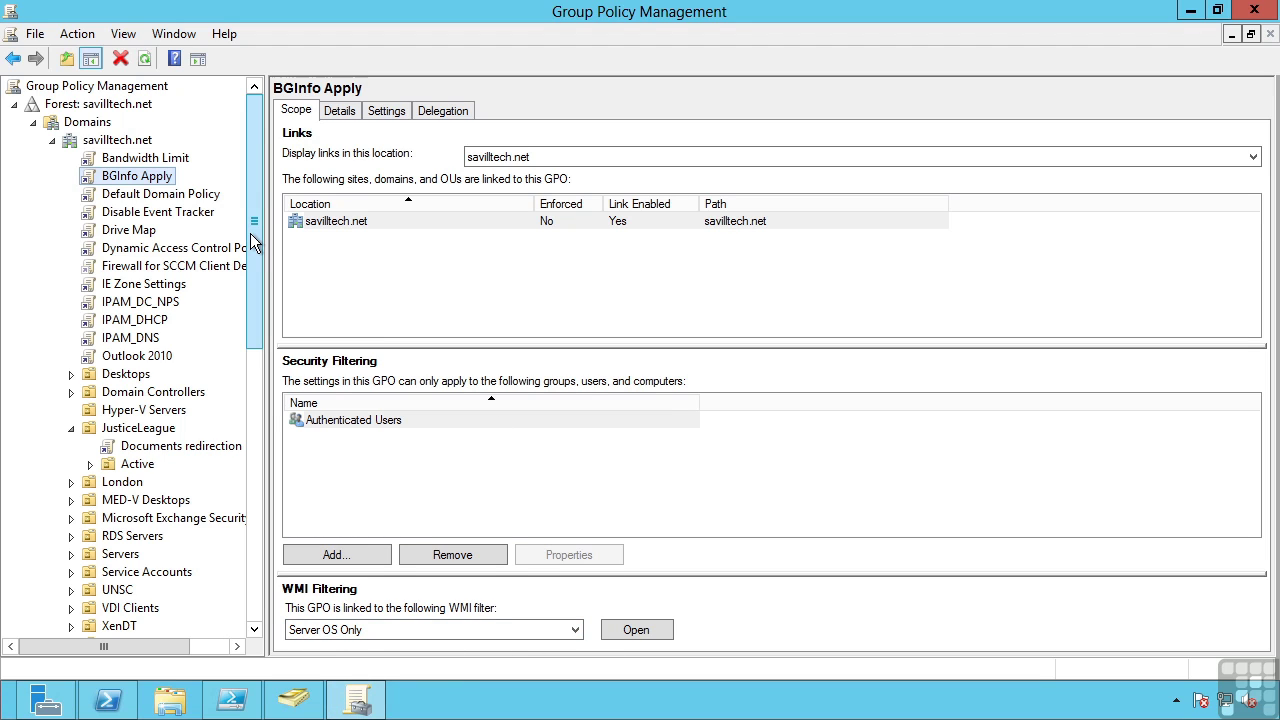
Examine the query of the Server OS Only WMI filter and the GPOs that use it
drag(255, 151, 255, 440)
scroll(255, 440, down, 1)
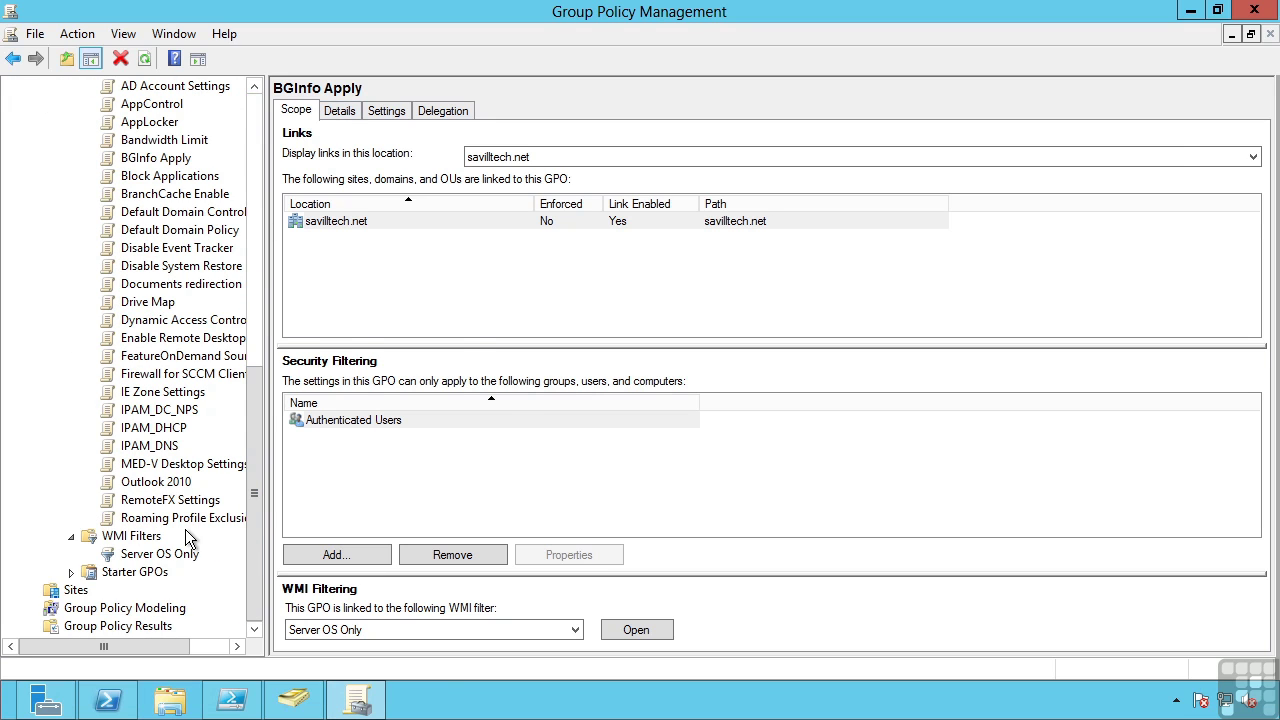
click(178, 555)
click(363, 222)
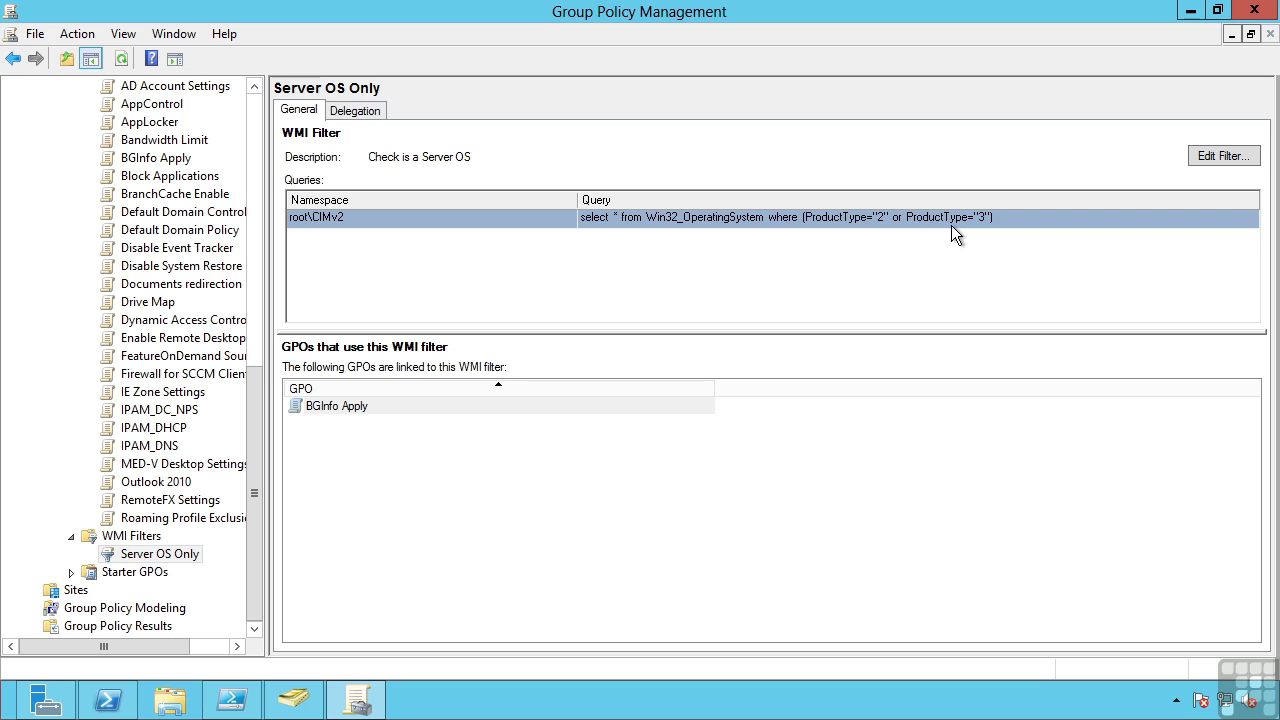
Move the Firewall for SCCM Client Deploy link up and back down in the savilltech.net link order, ending at position 5
scroll(255, 200, up, 11)
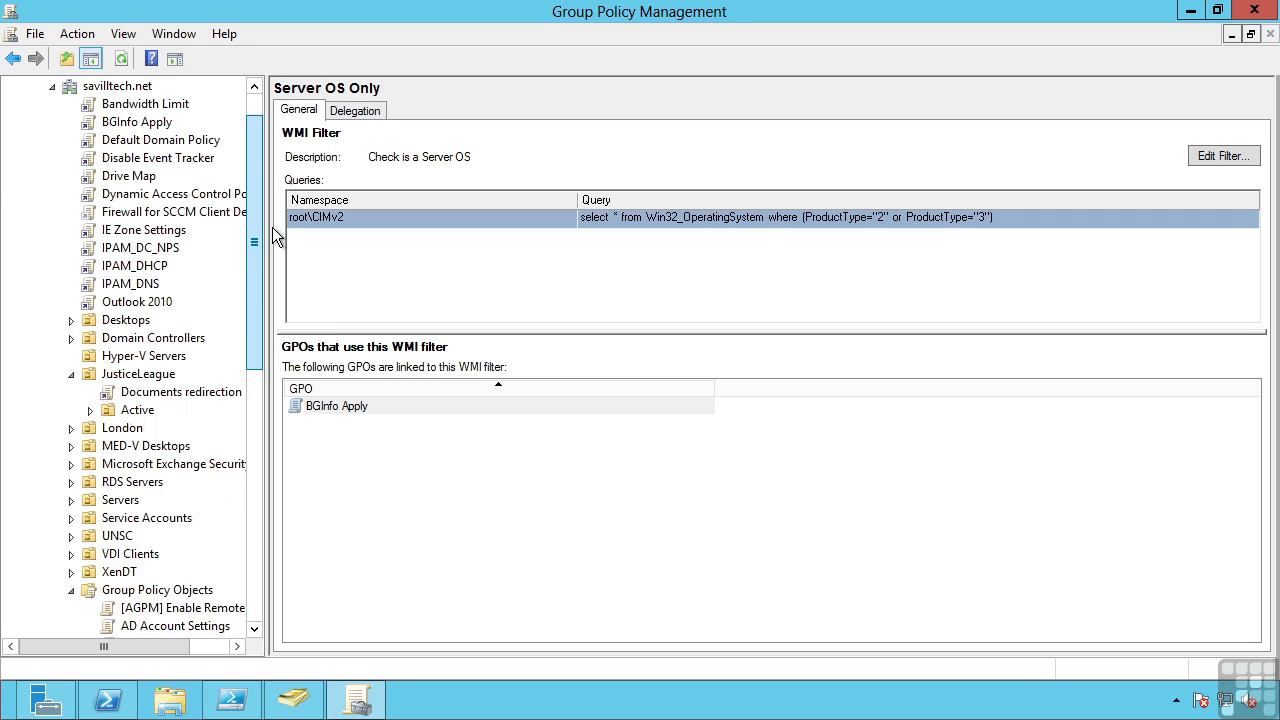
click(140, 139)
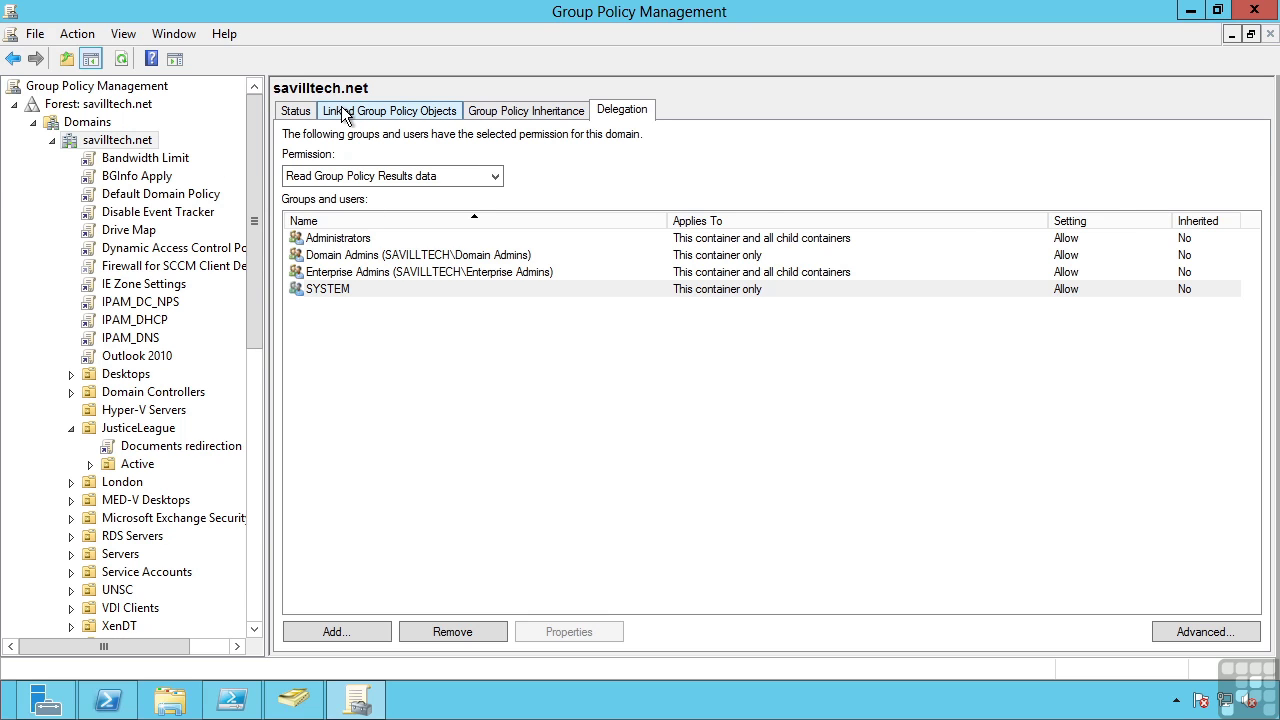
click(332, 110)
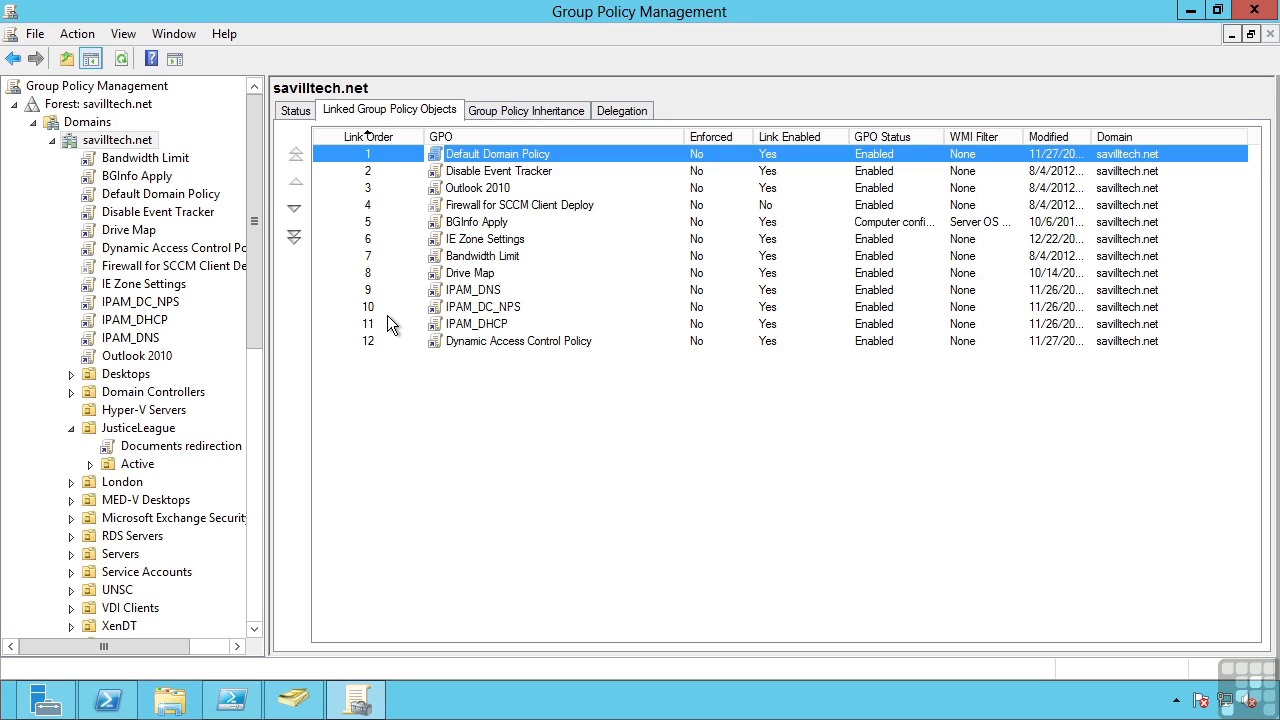
click(482, 208)
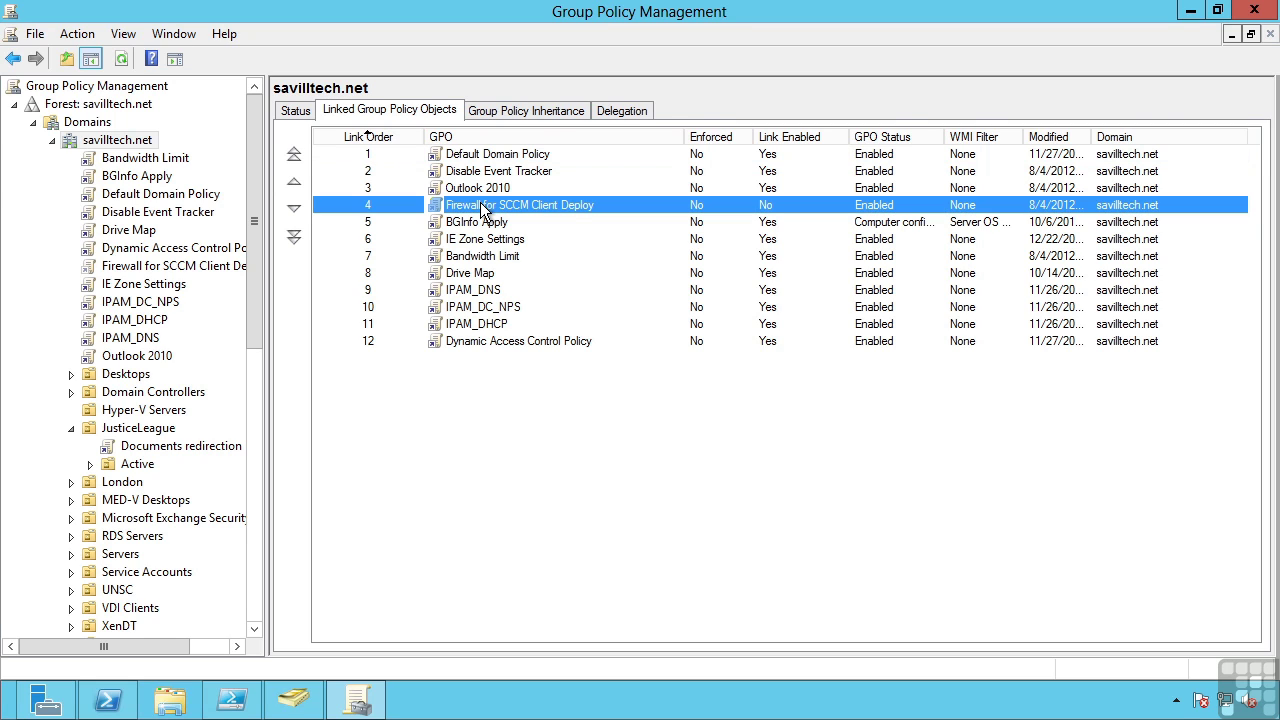
click(294, 182)
click(294, 182)
click(294, 210)
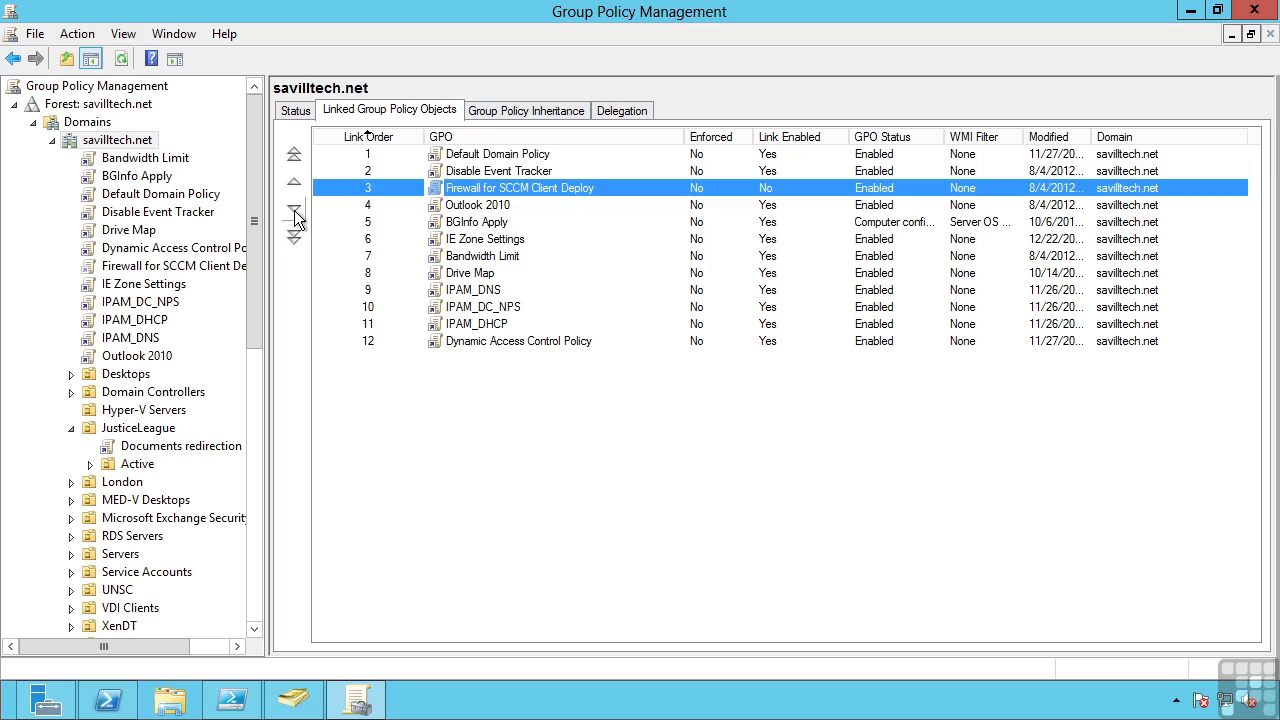
click(294, 210)
click(295, 210)
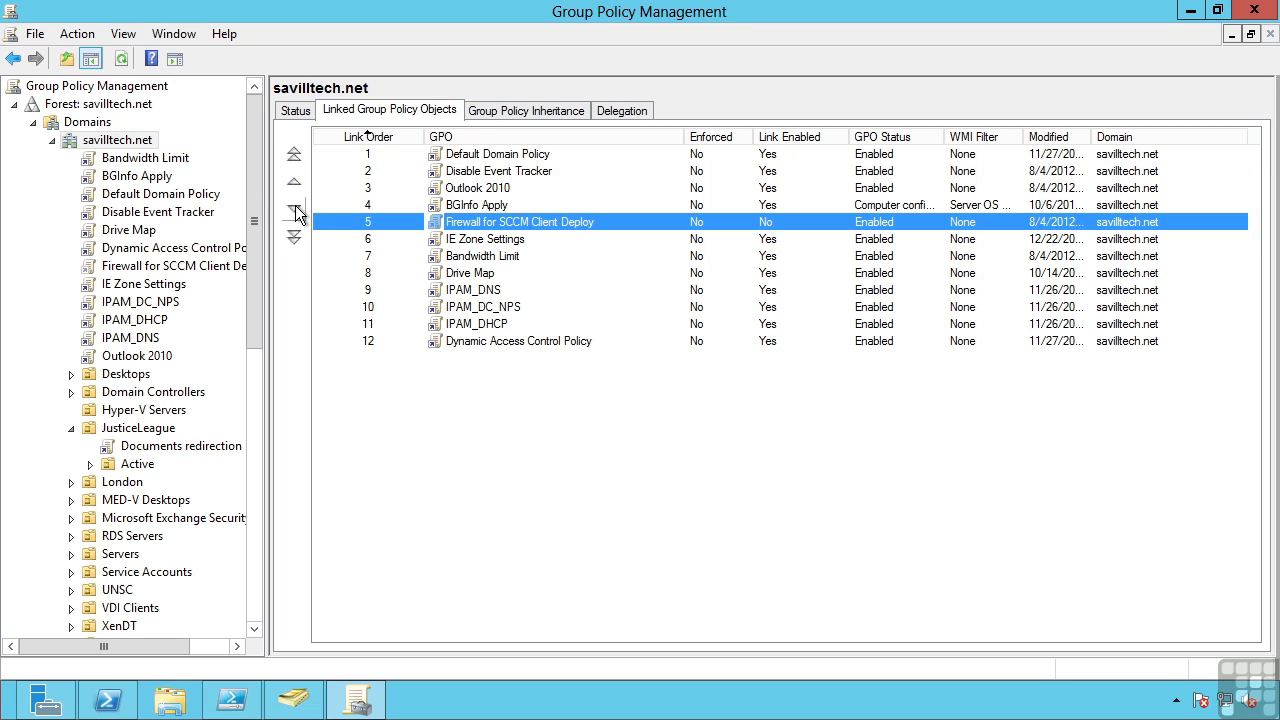